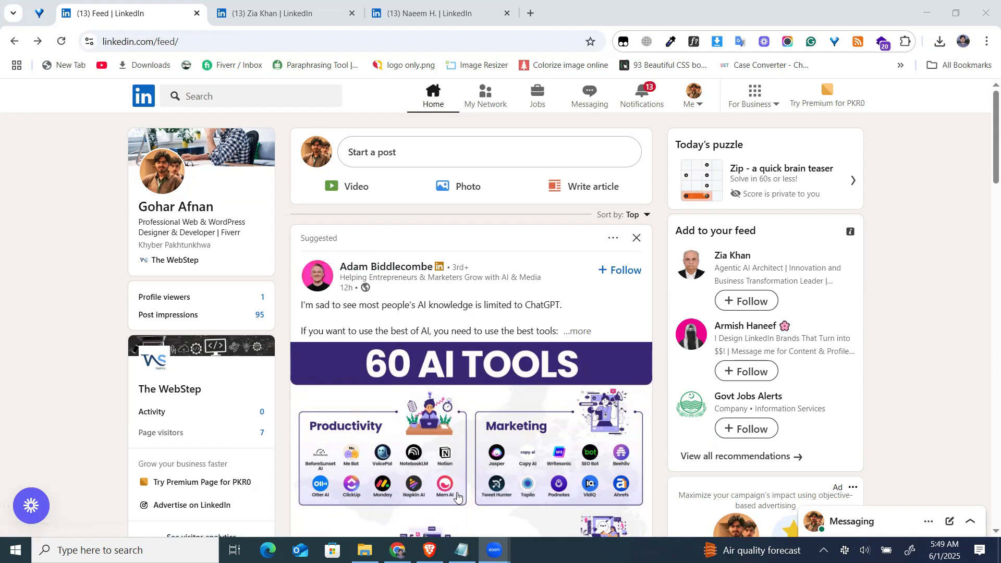
Look at the header of The WebStep Agency's LinkedIn profile in the other browser window, and return to the feed.
key("alt+Tab")
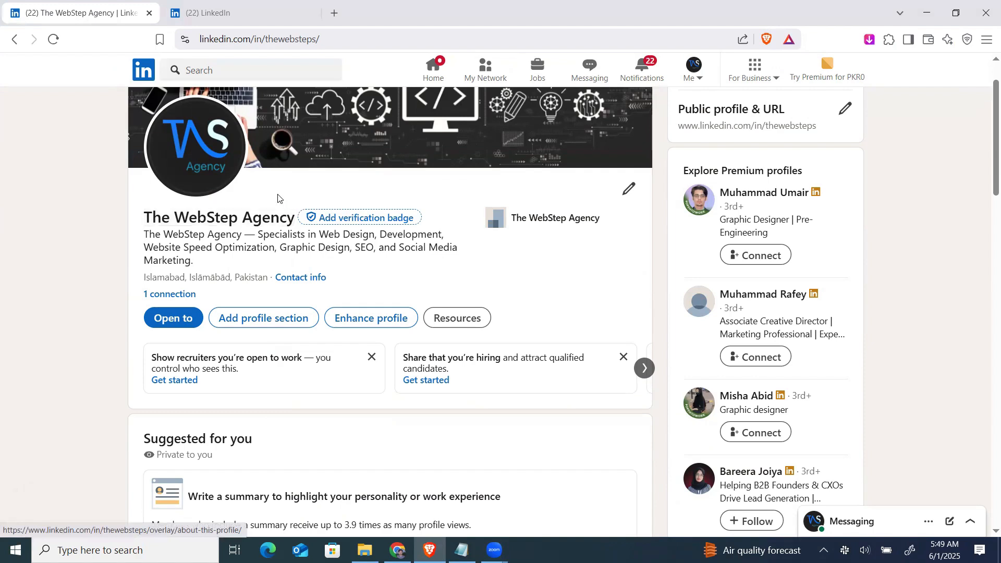
scroll(277, 197, "up", 1)
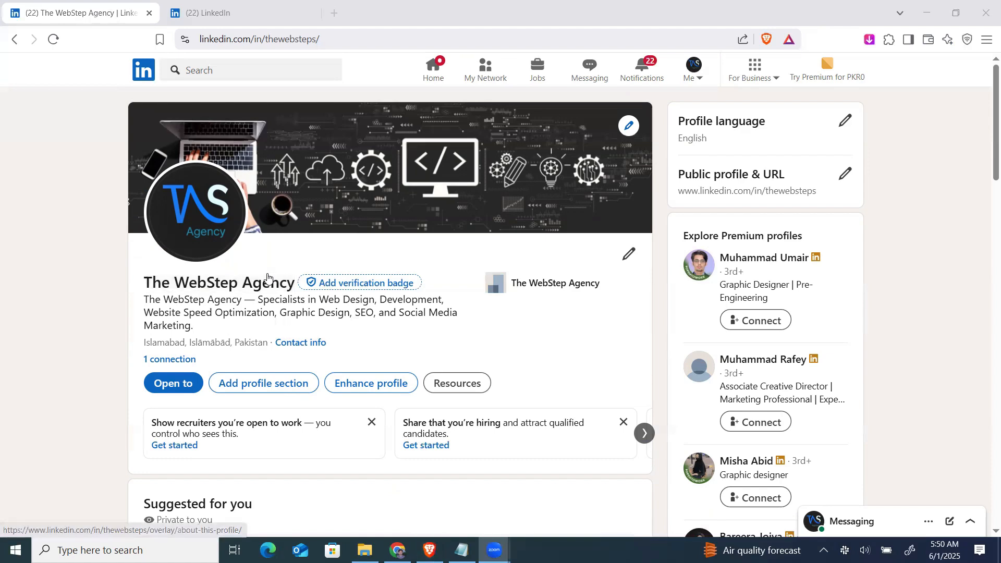
key("alt+Tab")
key("alt+Tab")
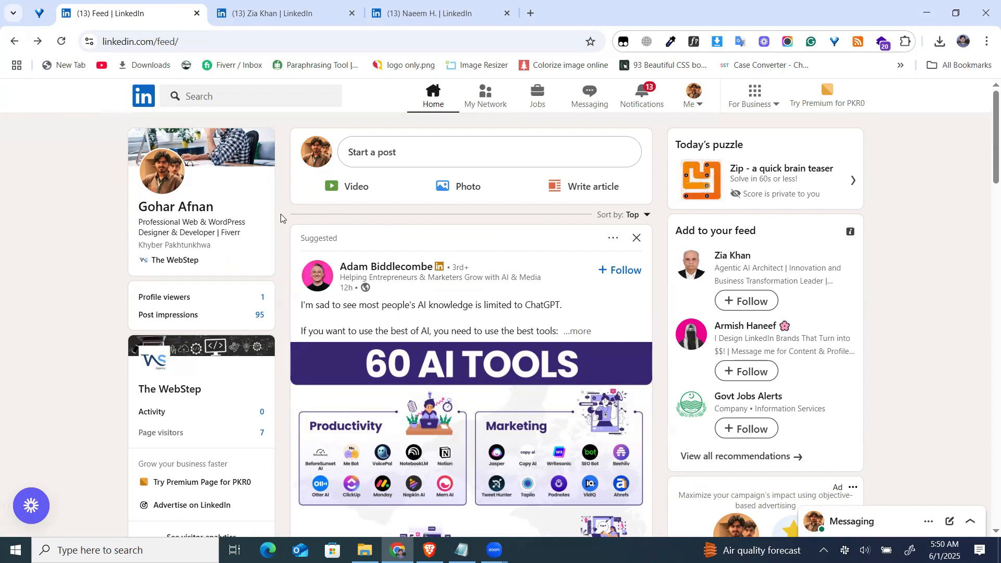
Start creating a new LinkedIn page of the Company type.
left_click(757, 106)
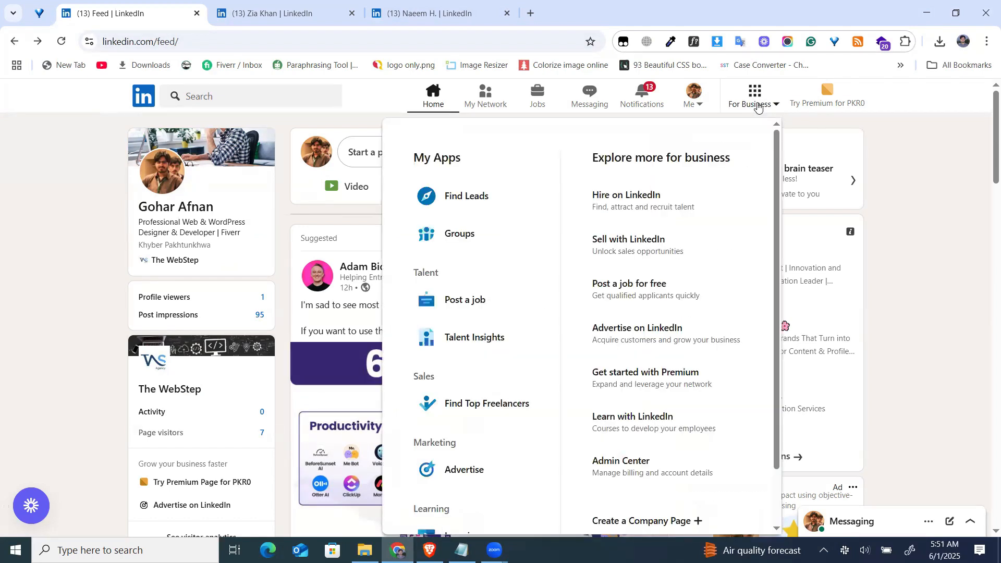
scroll(615, 313, "down", 2)
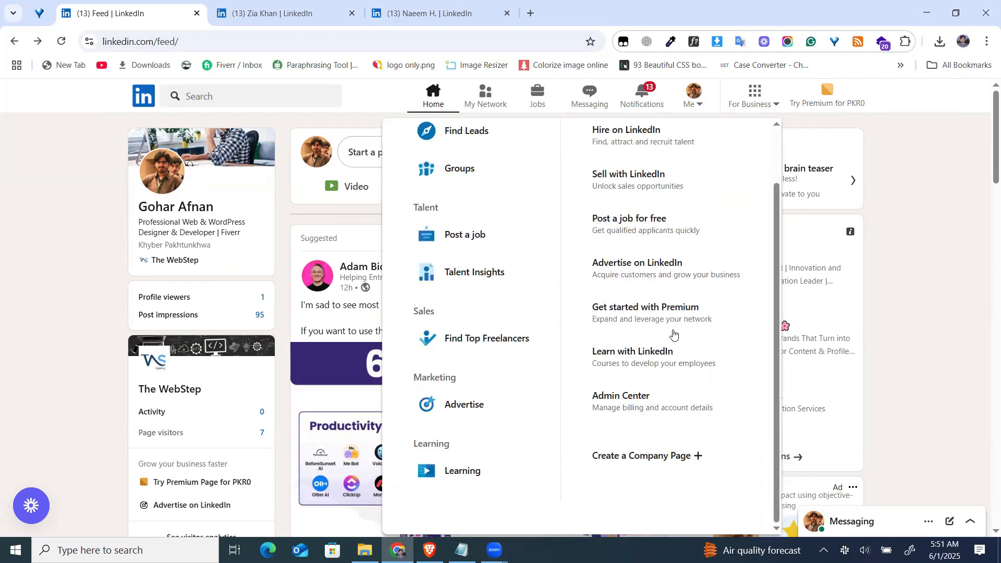
left_click(627, 457)
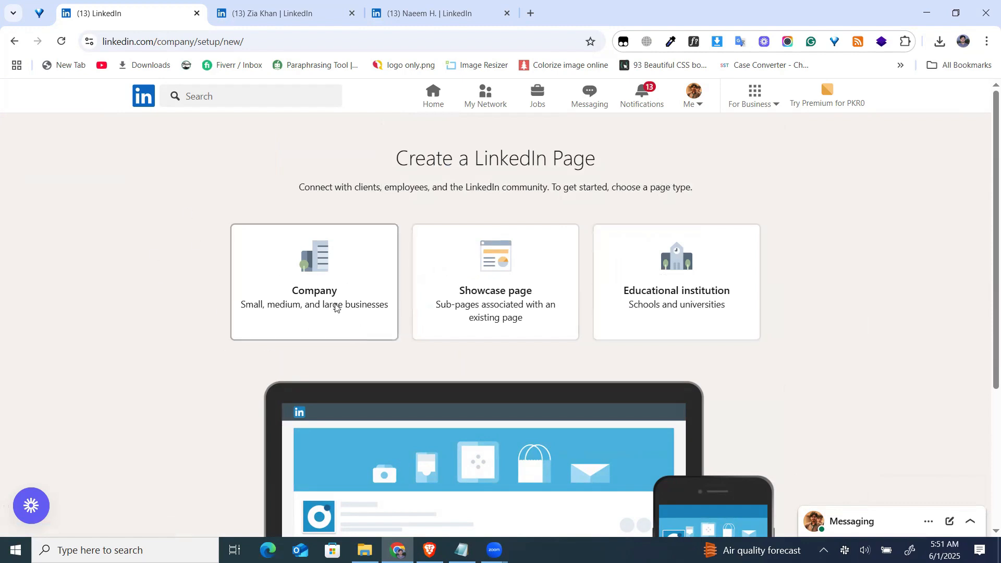
left_click(324, 292)
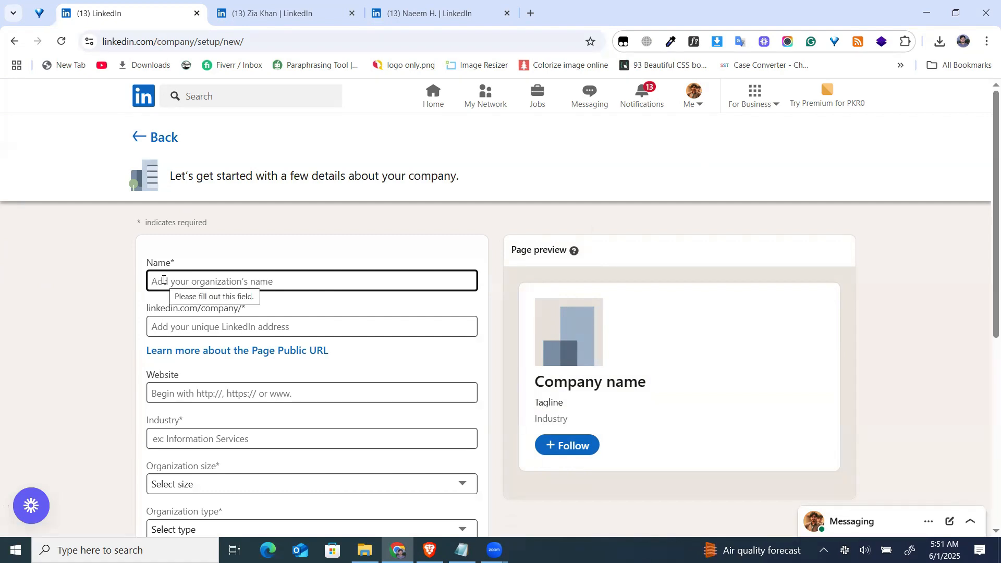
Fill in the organization name as Markhor Construction Pvt, copied from the company details in Notepad.
scroll(164, 279, "down", 1)
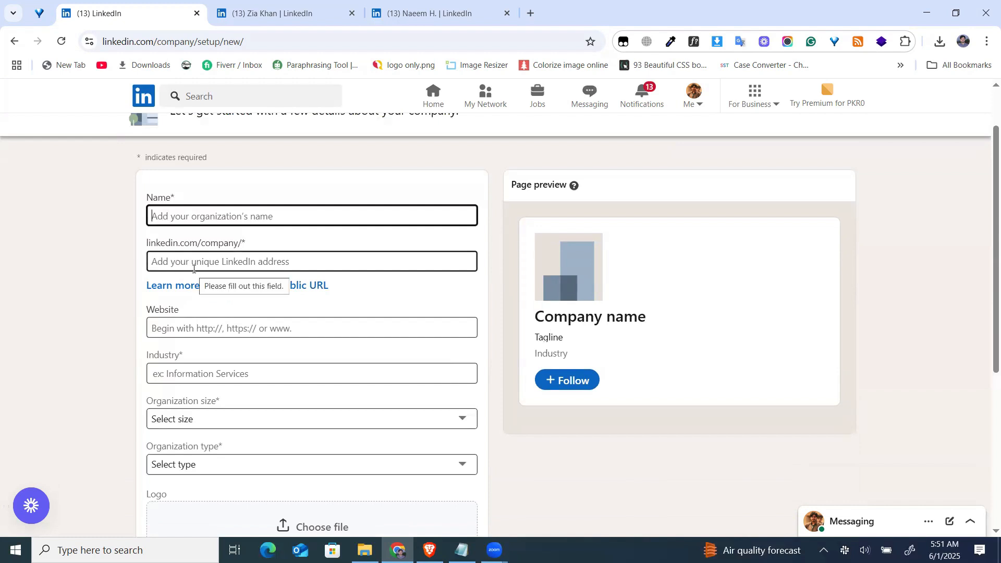
left_click(191, 215)
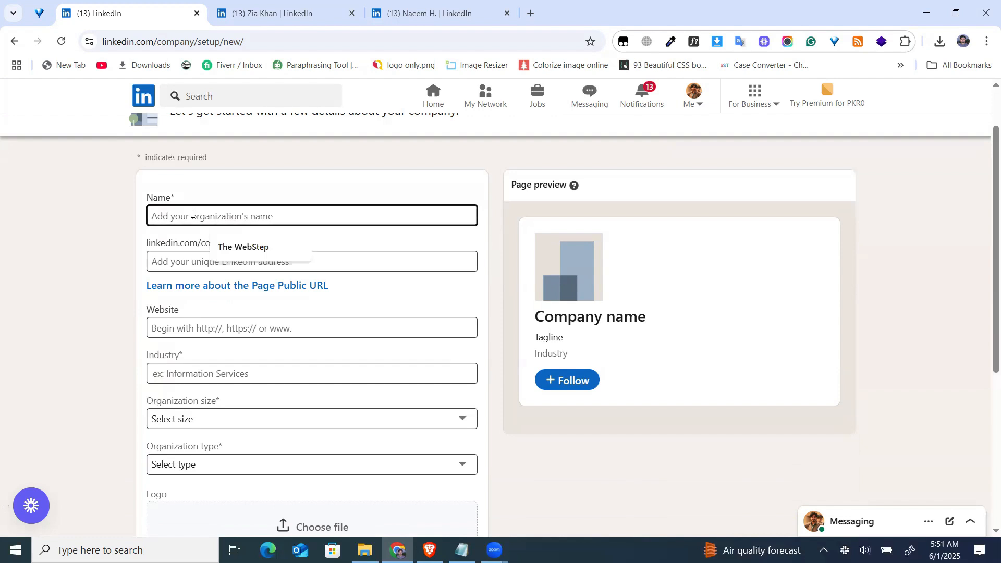
left_click(460, 549)
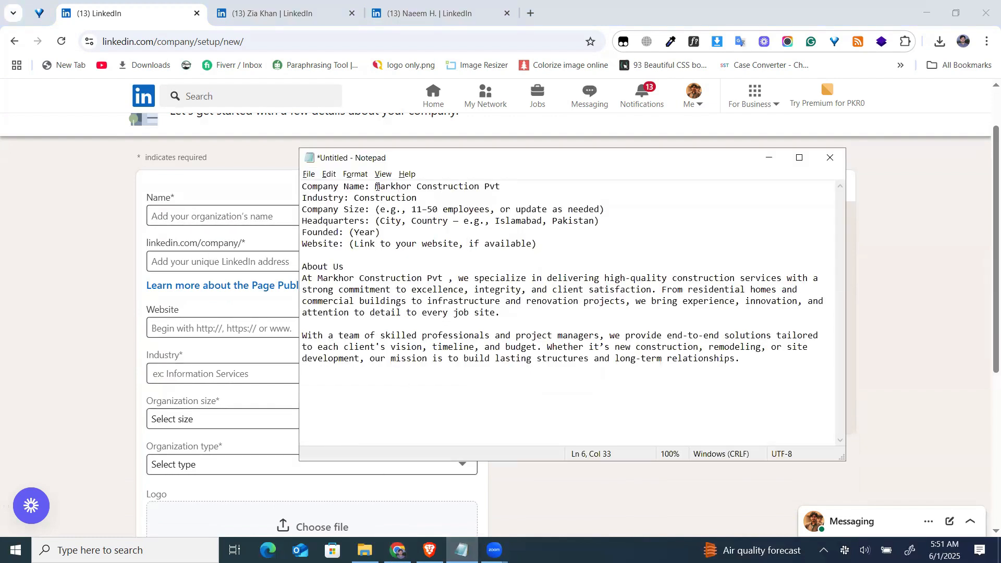
left_click_drag(377, 186, 504, 187)
key("ctrl+c")
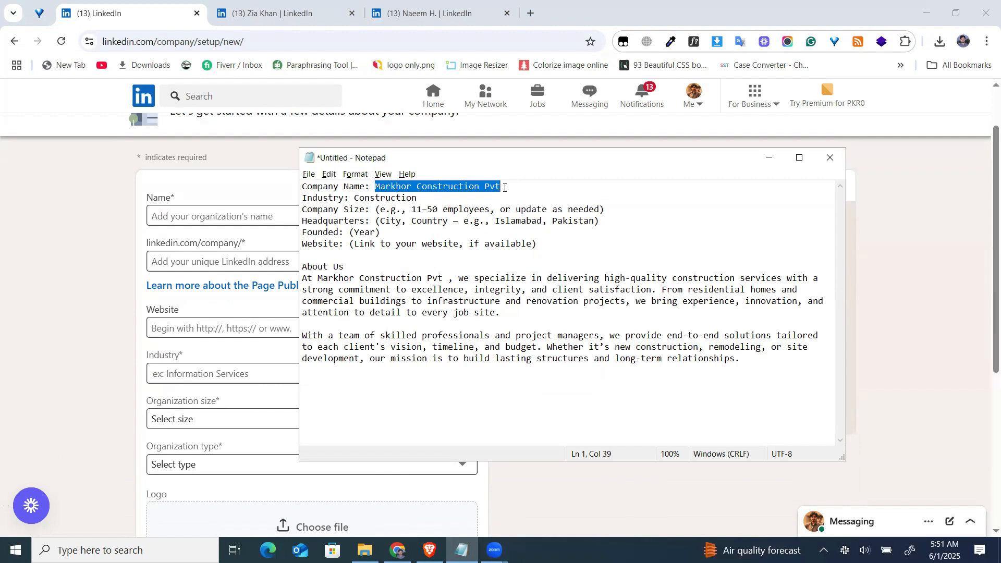
left_click(266, 220)
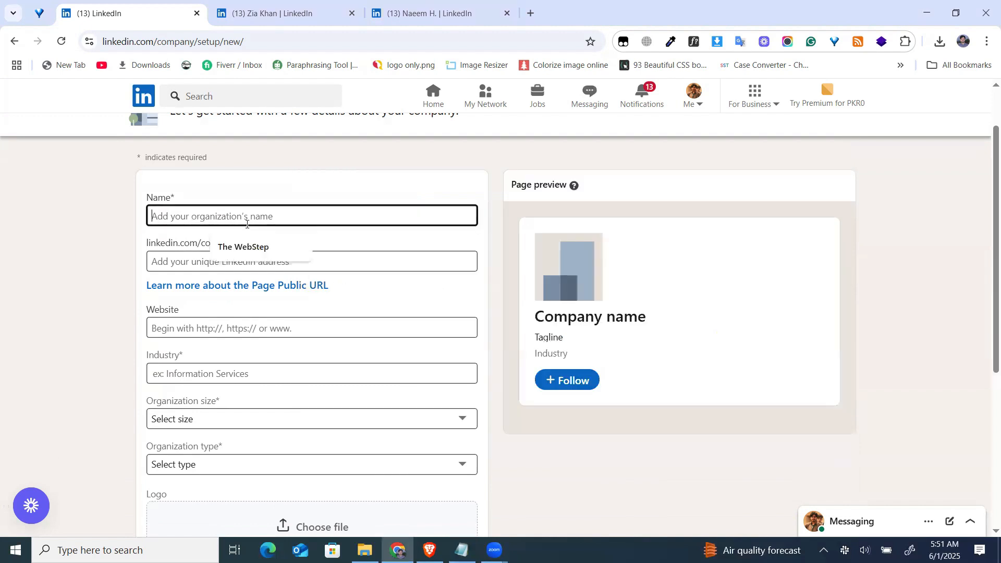
key("ctrl+v")
left_click(284, 262)
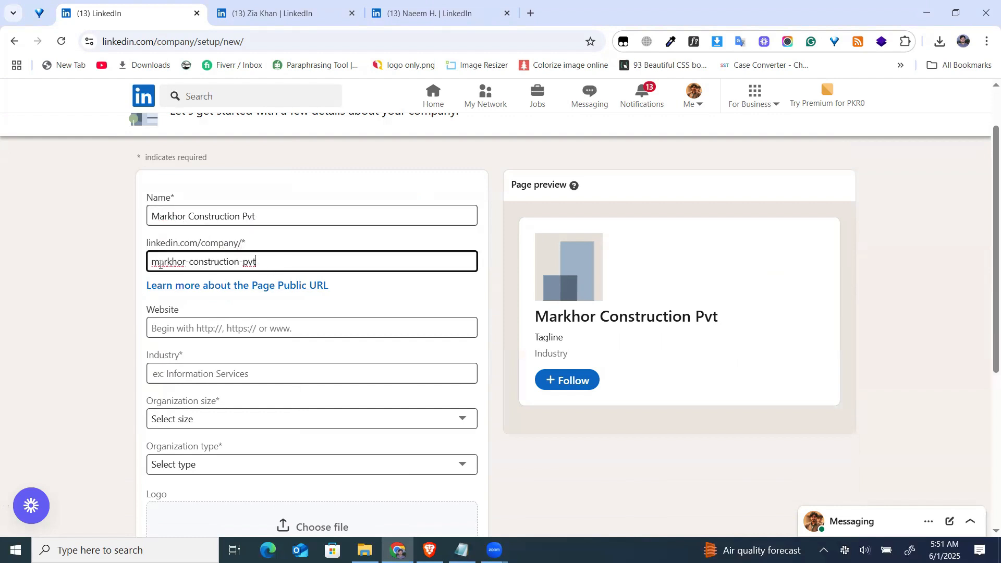
Compare the page's suggested public URL ending with the address of the personal profile open in another browser tab.
left_click_drag(160, 264, 277, 257)
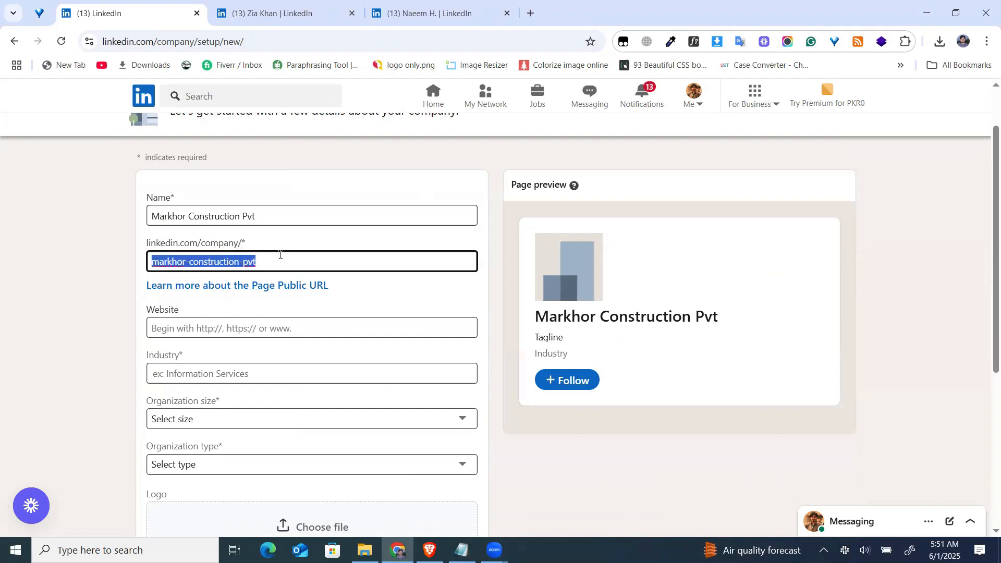
left_click(280, 5)
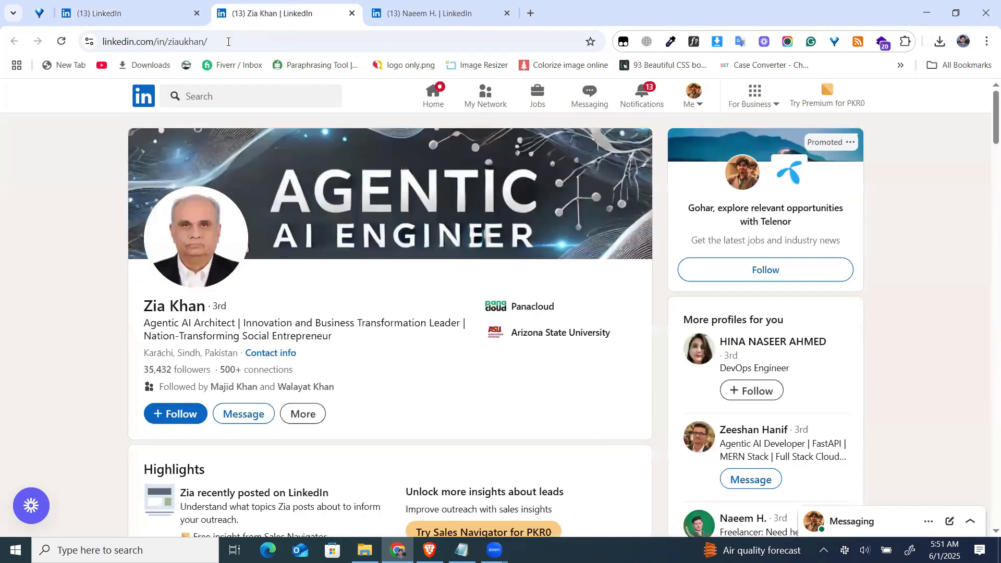
double_click(173, 43)
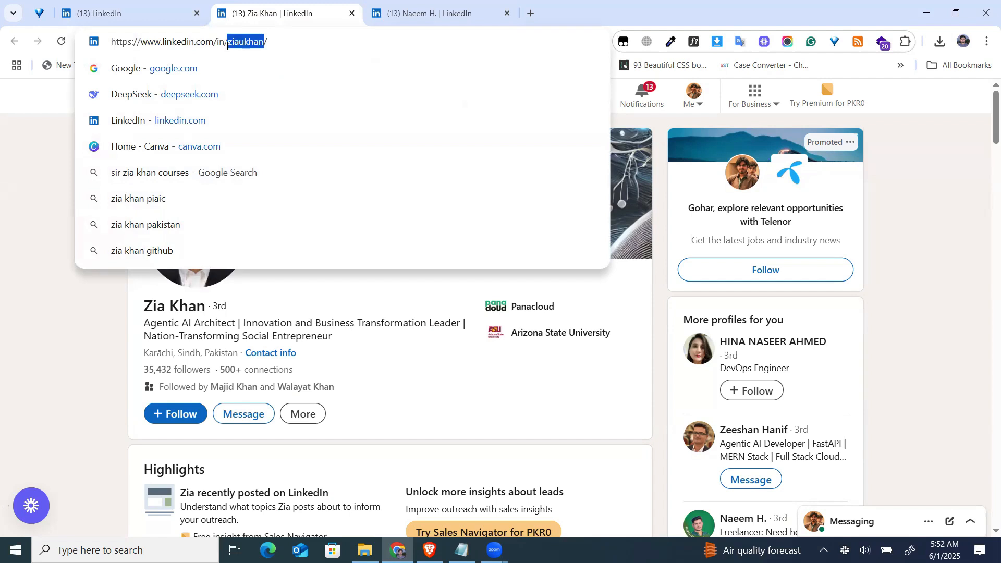
left_click(130, 13)
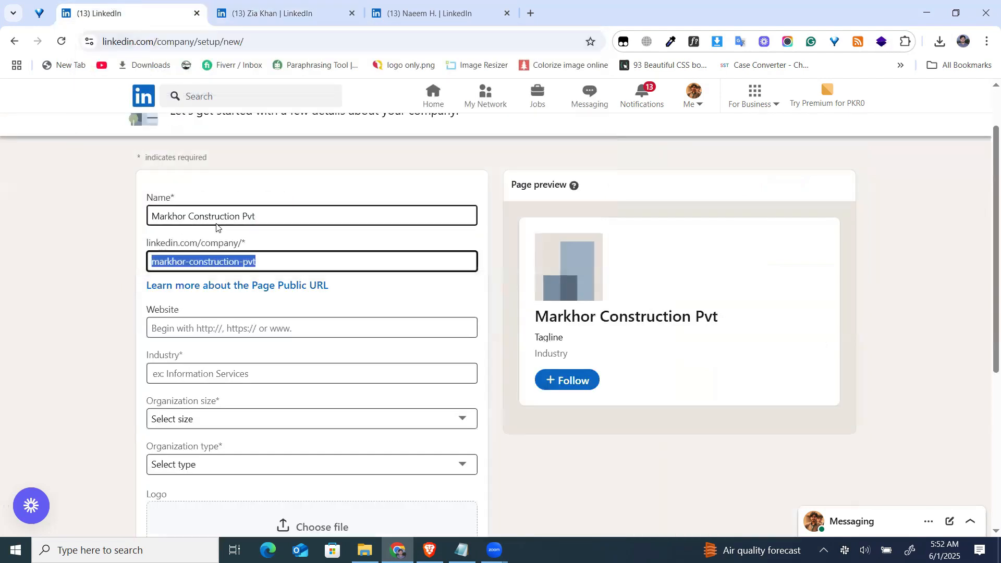
left_click(215, 260)
left_click_drag(239, 261, 268, 262)
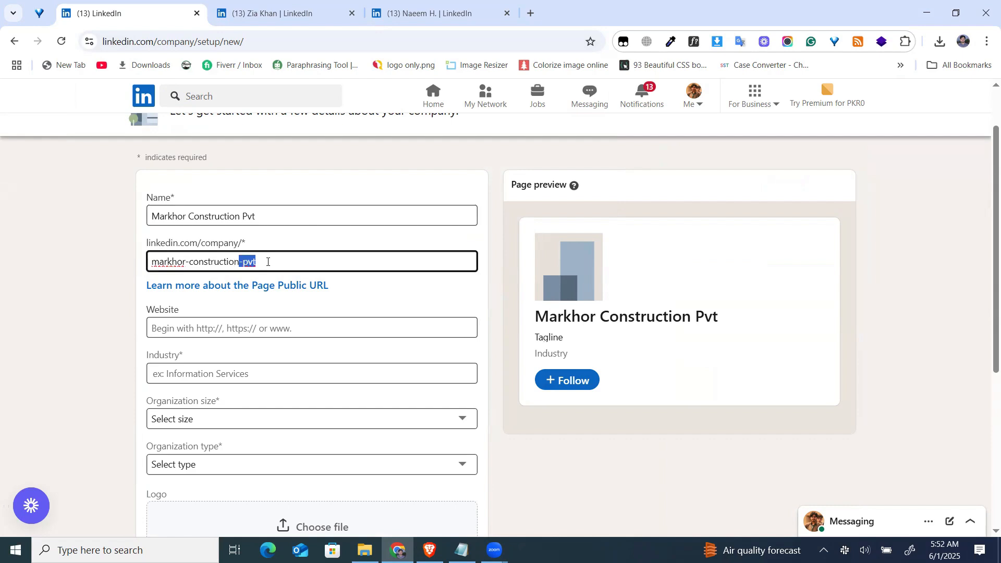
left_click(294, 6)
left_click(268, 45)
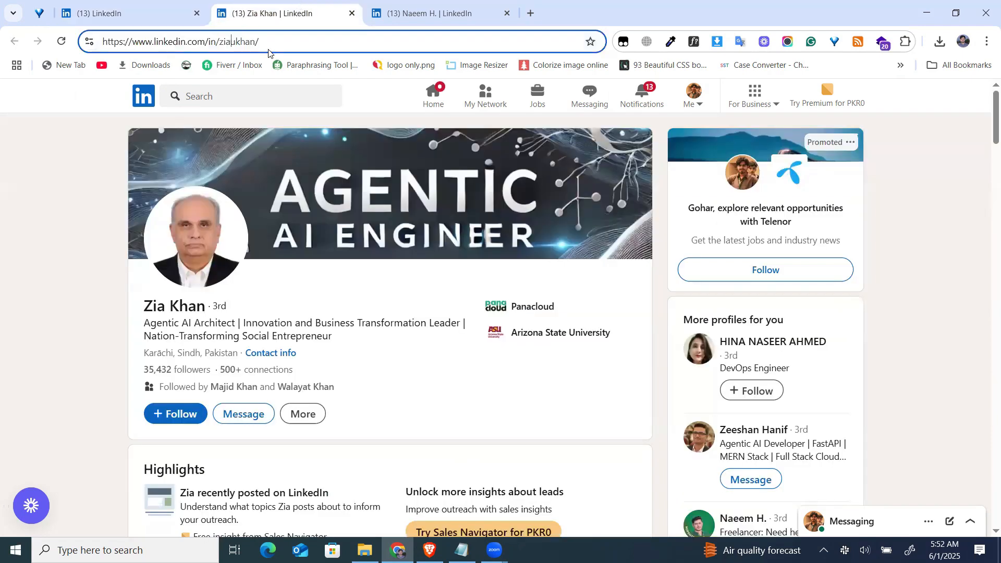
left_click_drag(224, 43, 103, 46)
left_click(217, 41)
left_click(117, 4)
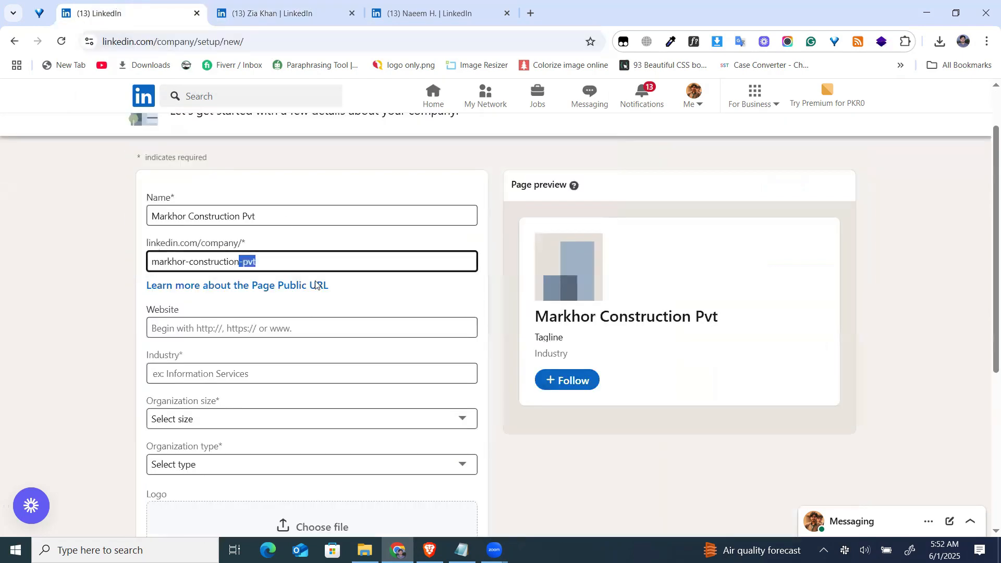
Shorten the page's unique LinkedIn address to markhor-construction by removing the -pvt ending.
left_click(267, 261)
left_click_drag(267, 260, 159, 260)
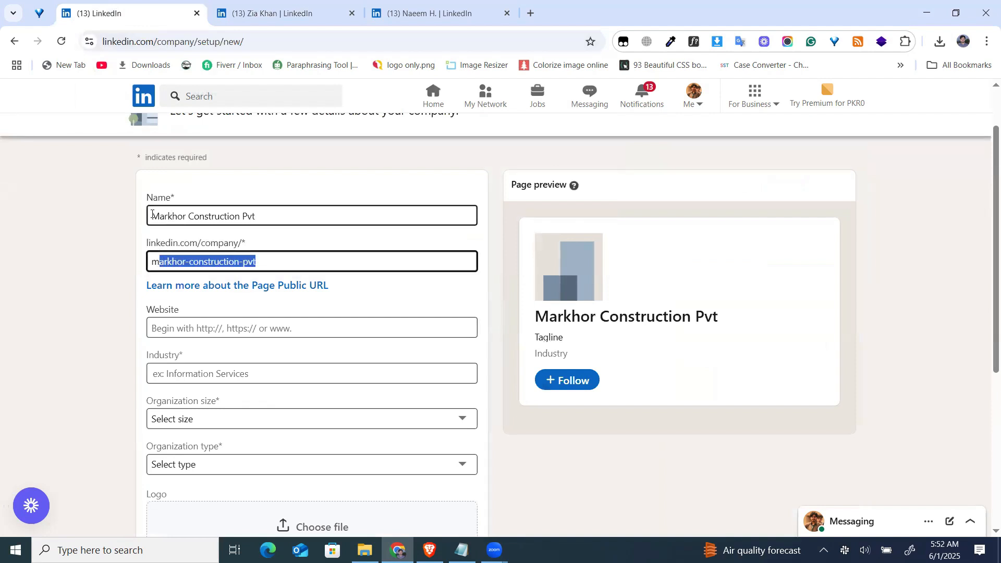
left_click_drag(152, 214, 279, 214)
left_click_drag(264, 262, 146, 270)
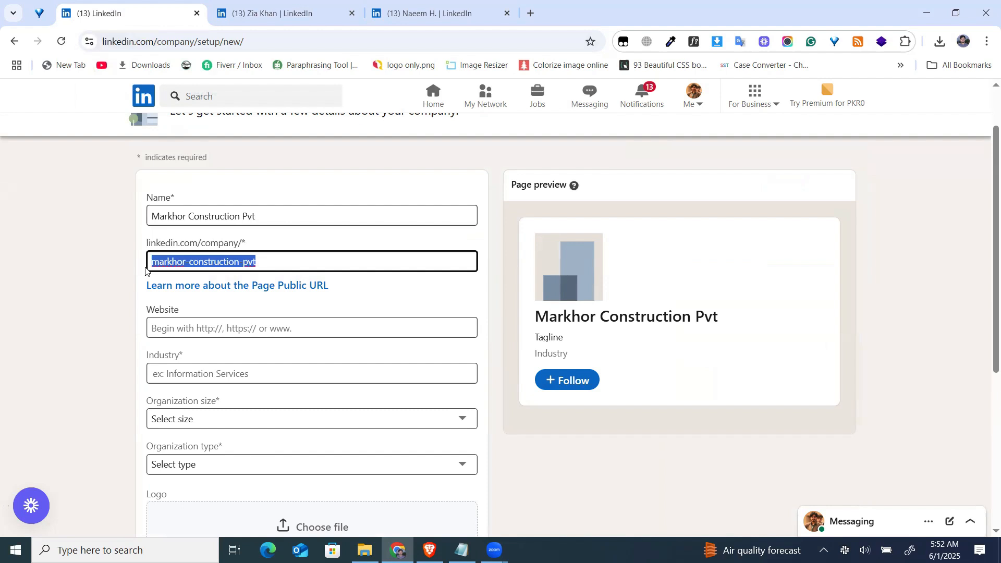
left_click(281, 260)
left_click_drag(243, 262, 275, 263)
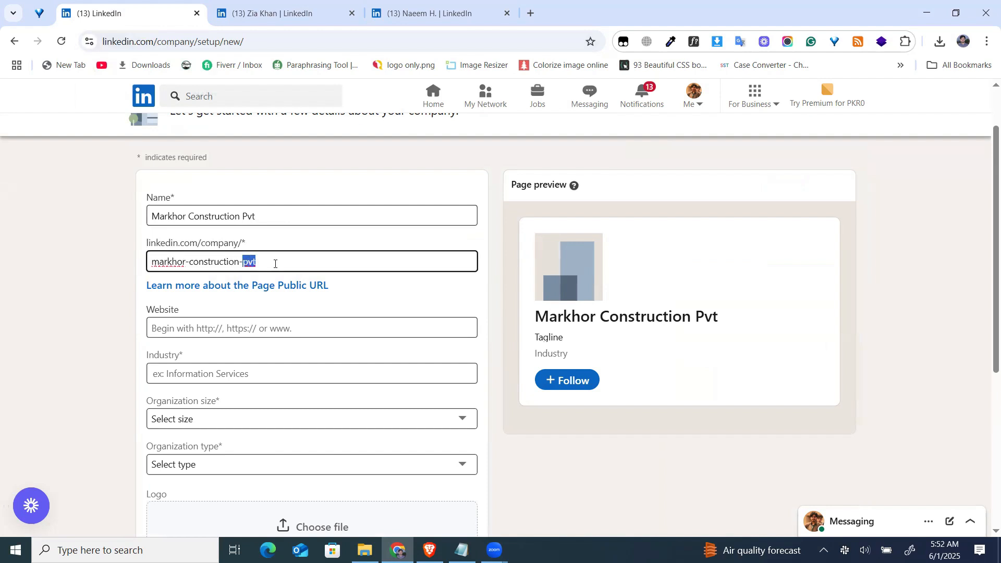
key("BackSpace")
key("BackSpace")
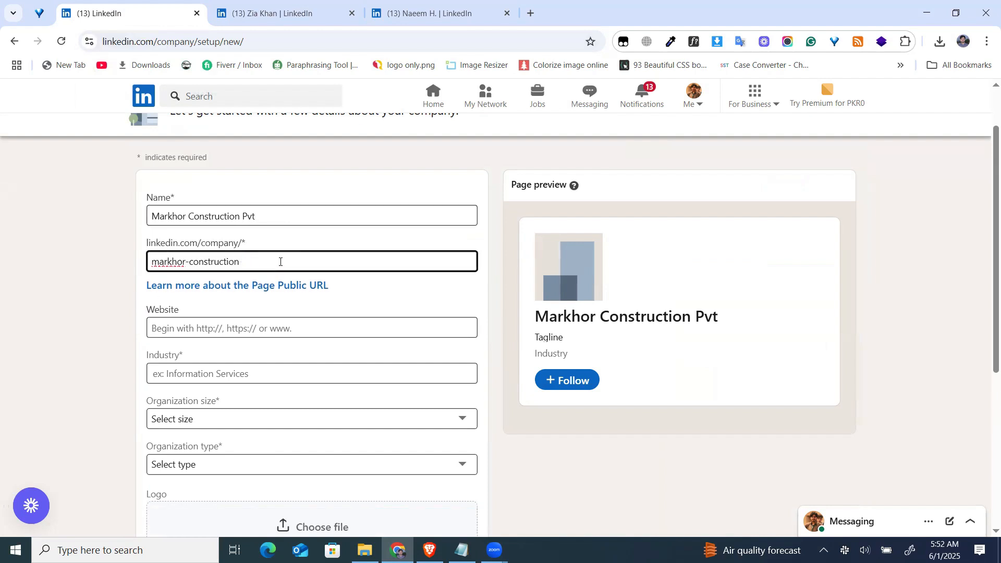
left_click(46, 295)
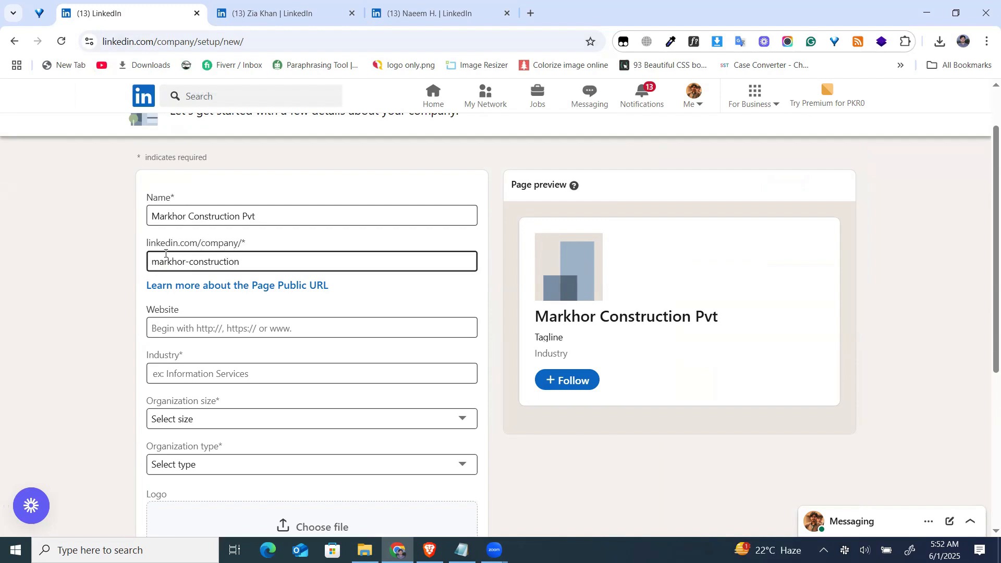
Add blank lines above the company details in Notepad and paste the linkedin.com/company/ prefix from the form there.
triple_click(243, 262)
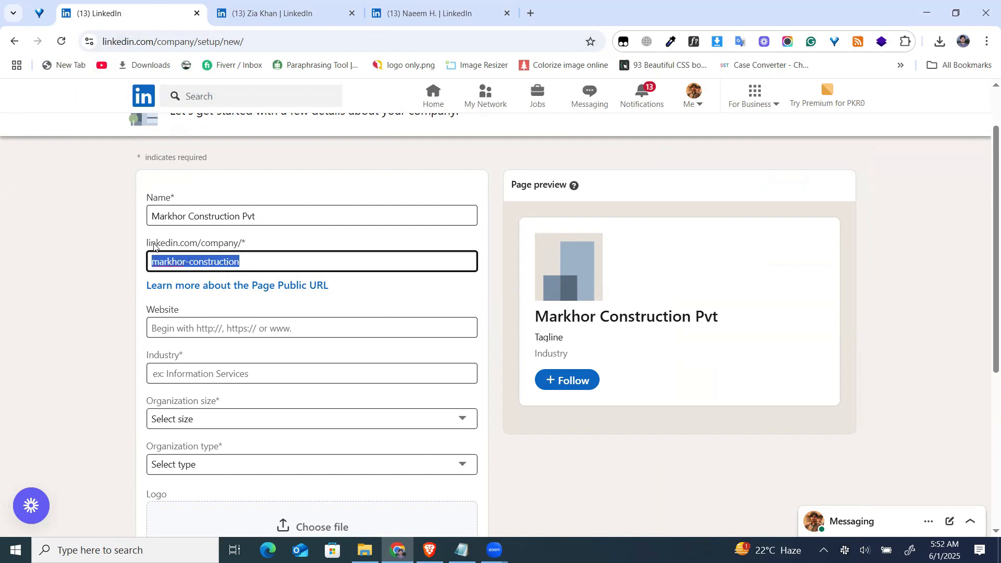
left_click_drag(148, 244, 243, 245)
key("ctrl+c")
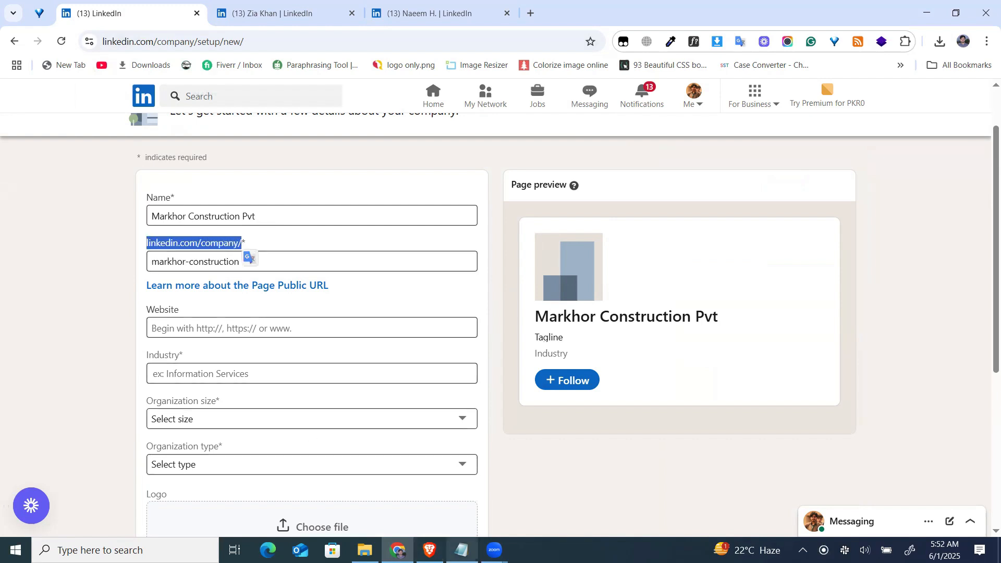
key("alt+Tab")
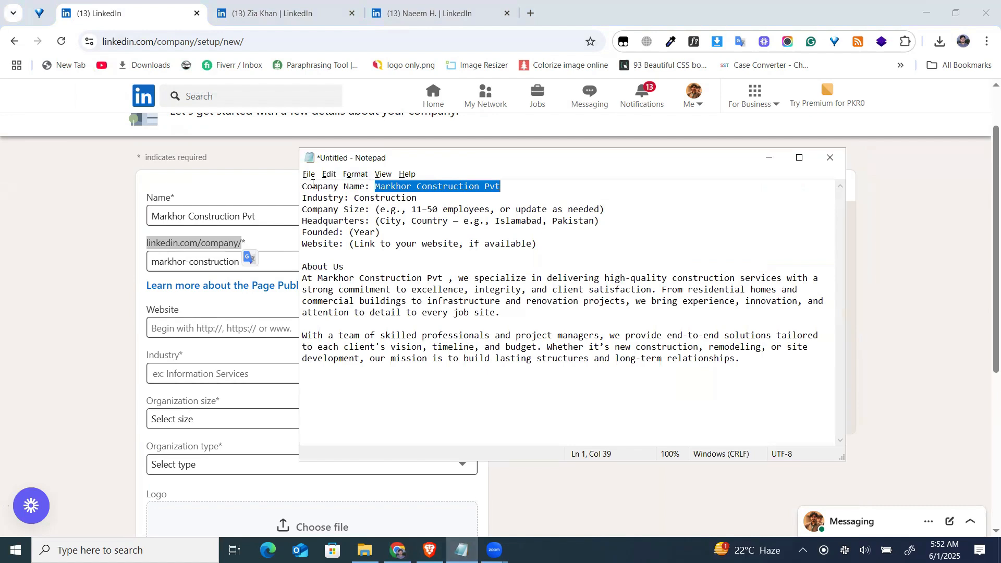
key("Home")
key("Return")
key("Return")
key("Return")
key("Up")
key("Up")
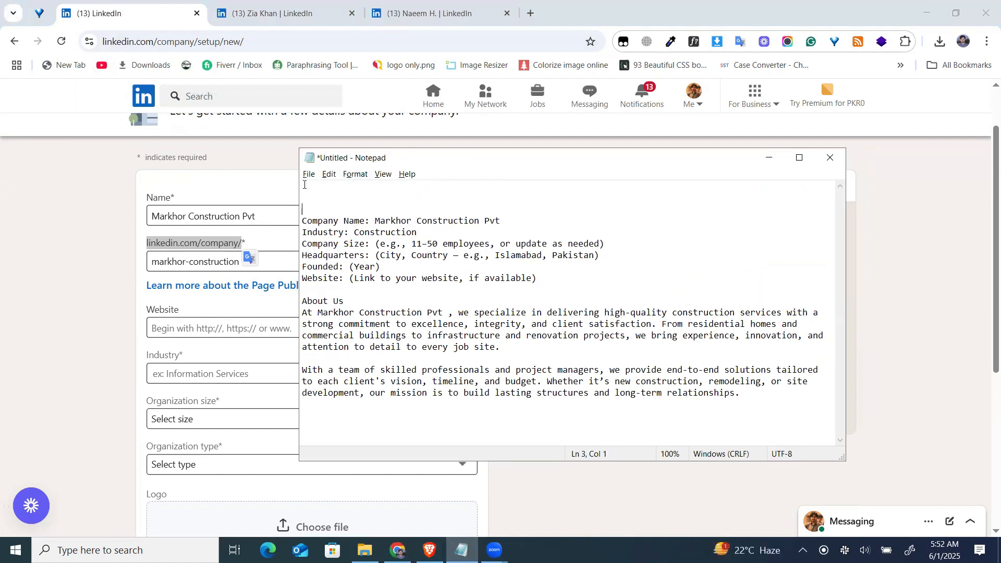
key("ctrl+v")
Append the address ending markhor-construction from the form to the linkedin.com/company/ line in Notepad.
left_click(239, 264)
left_click_drag(239, 263, 149, 262)
key("ctrl+c")
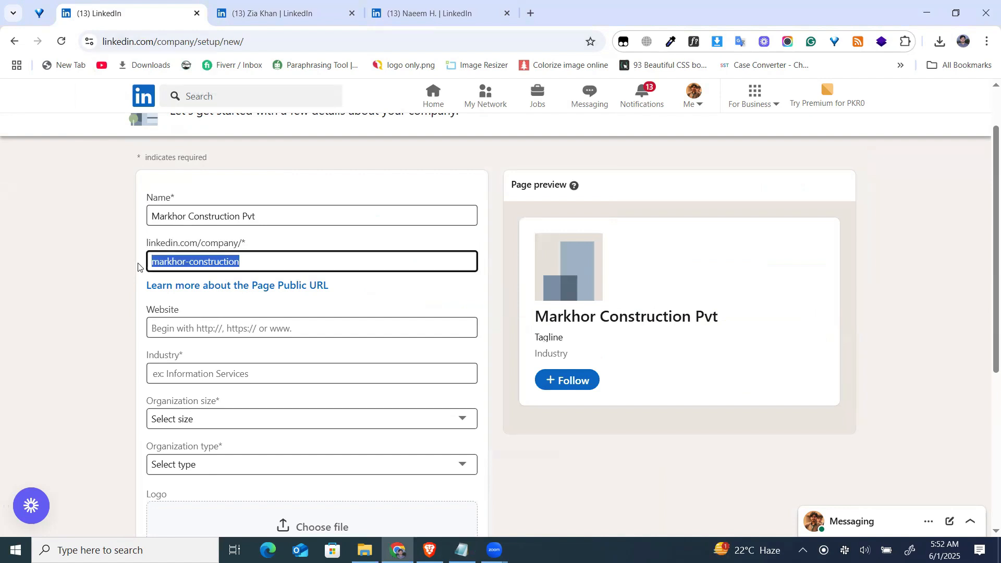
key("alt+Tab")
key("ctrl+v")
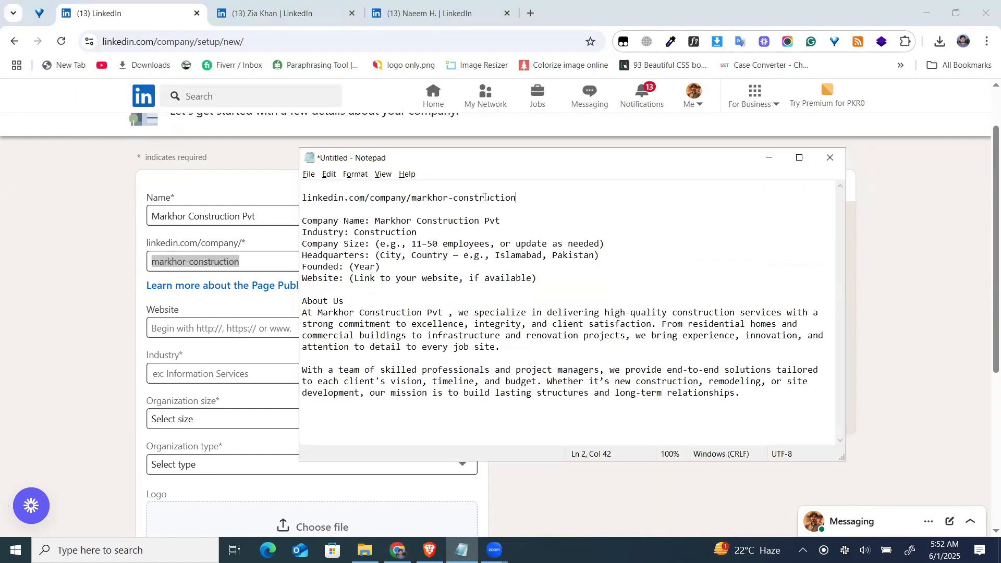
left_click_drag(526, 203, 303, 195)
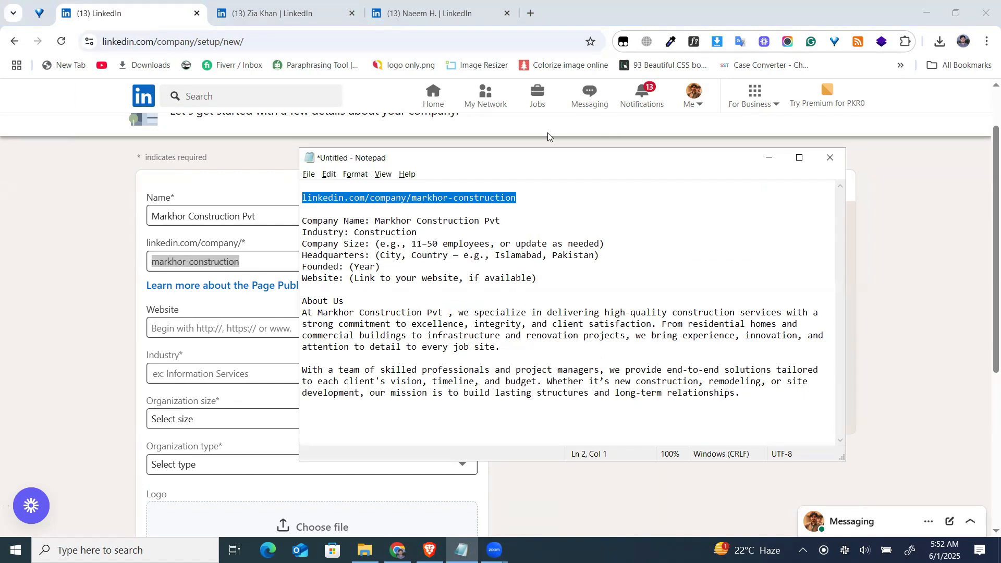
left_click(530, 200)
left_click_drag(484, 198, 308, 198)
left_click(14, 230)
scroll(141, 334, "down", 1)
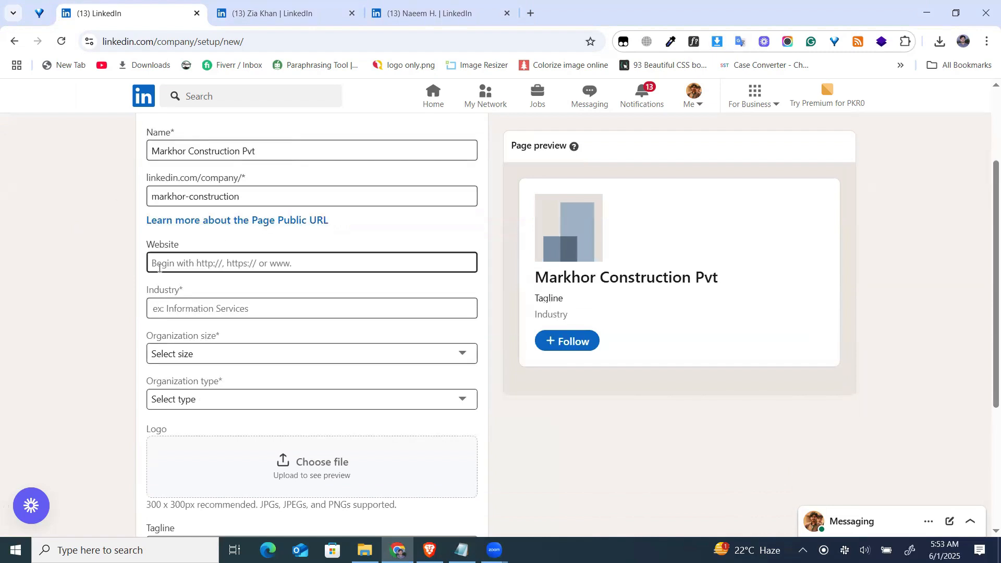
left_click(182, 260)
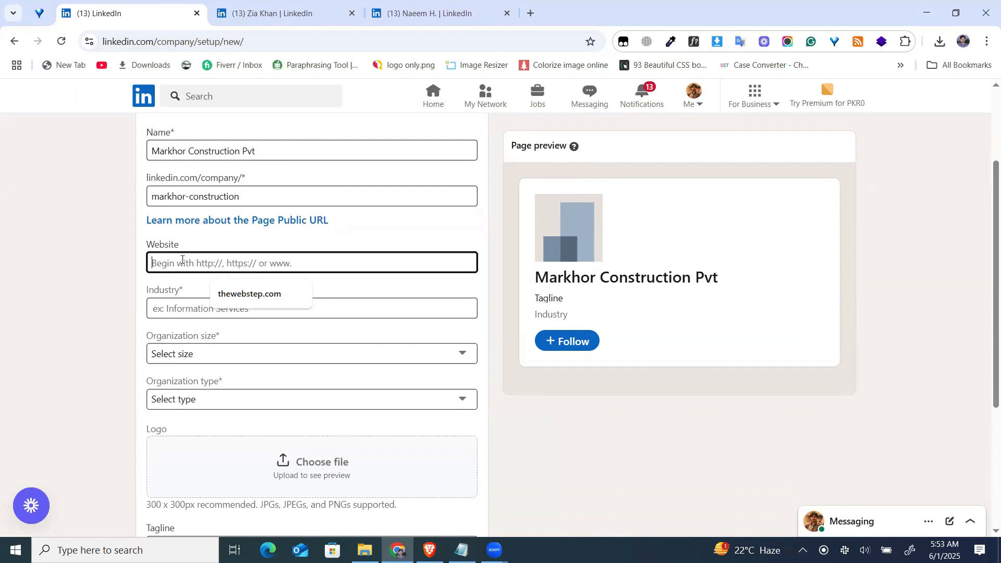
type("ht")
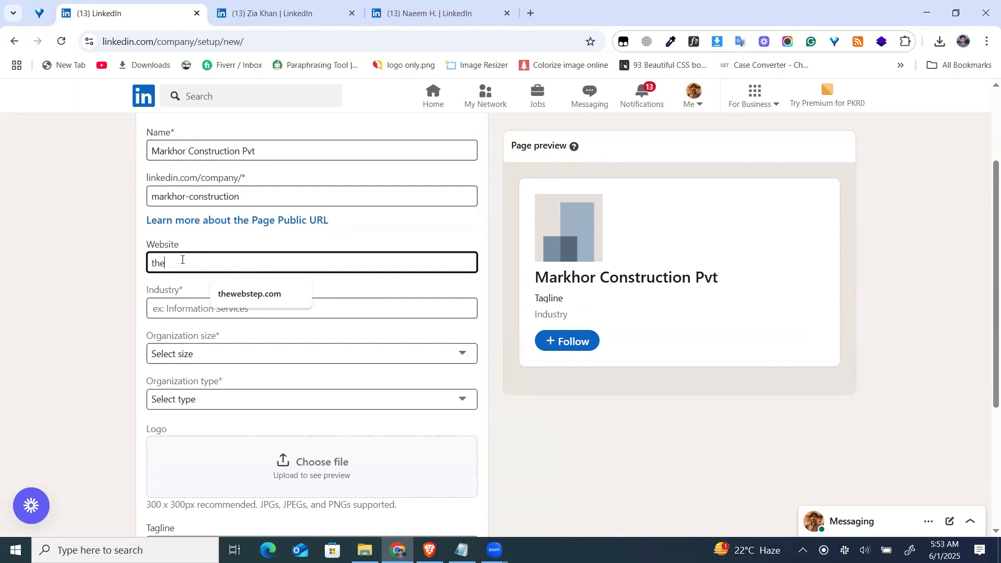
key("BackSpace")
key("BackSpace")
type("w")
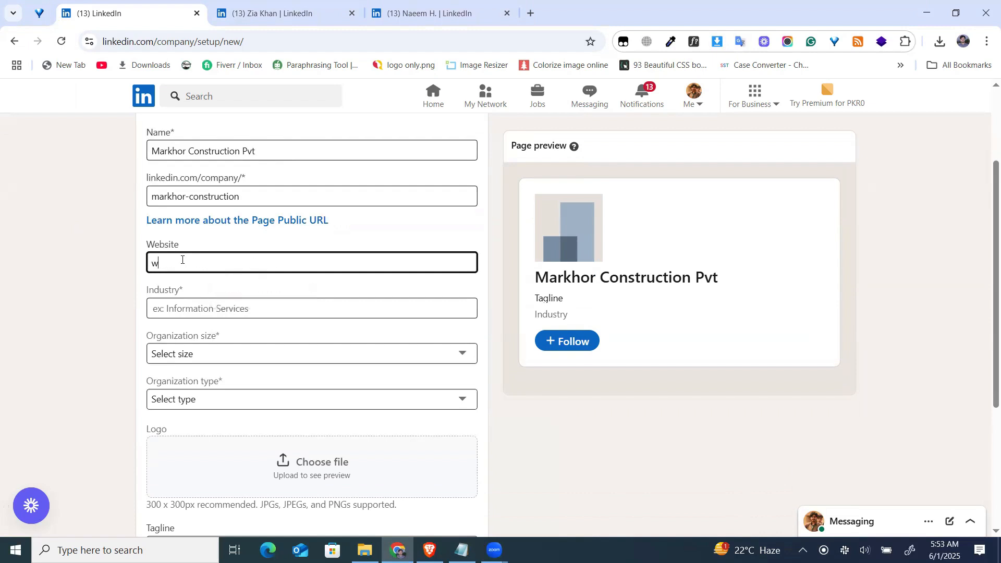
type("ww.thewebstep,com")
Set the company's industry to Construction from the suggested matches.
left_click(176, 307)
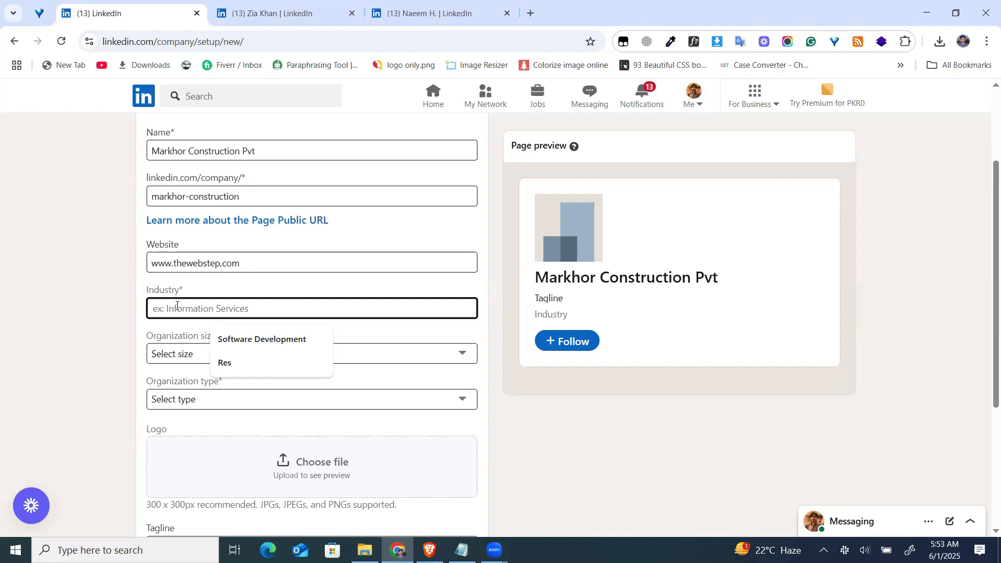
type("cons")
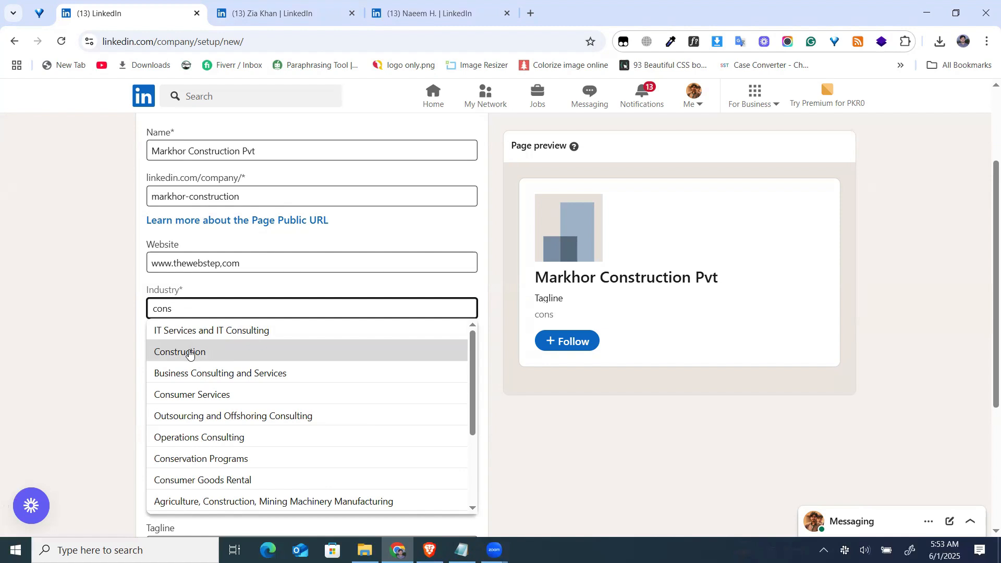
left_click(189, 354)
left_click_drag(212, 308, 133, 308)
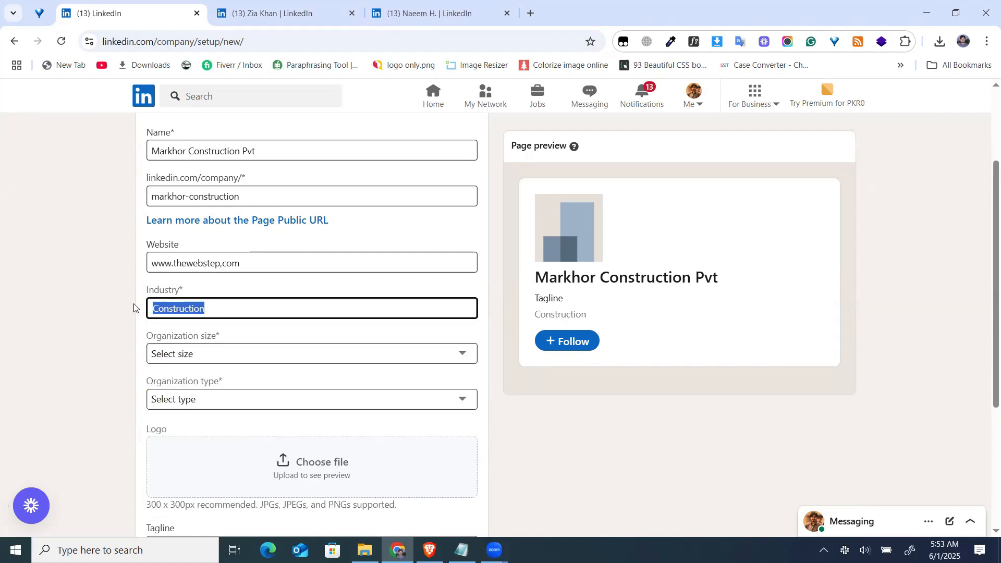
key("BackSpace")
type("con")
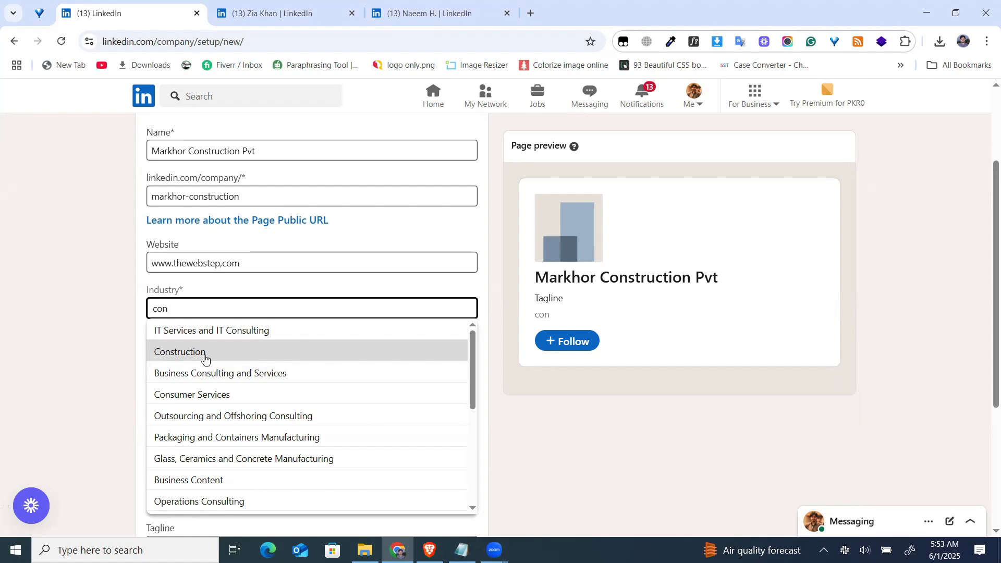
left_click(204, 354)
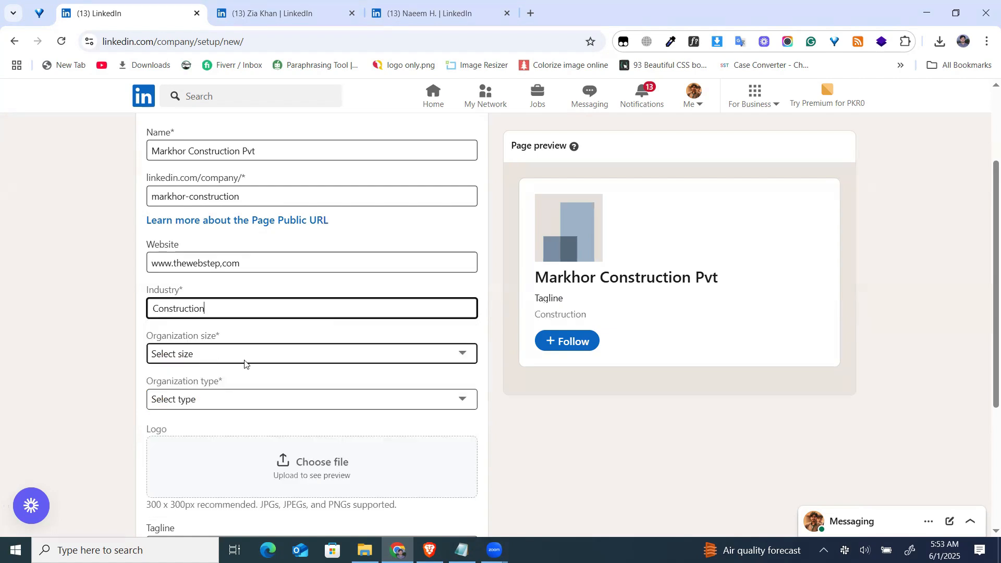
Set the organization size to 2–10 employees and the organization type to Public company.
left_click(207, 354)
left_click(208, 358)
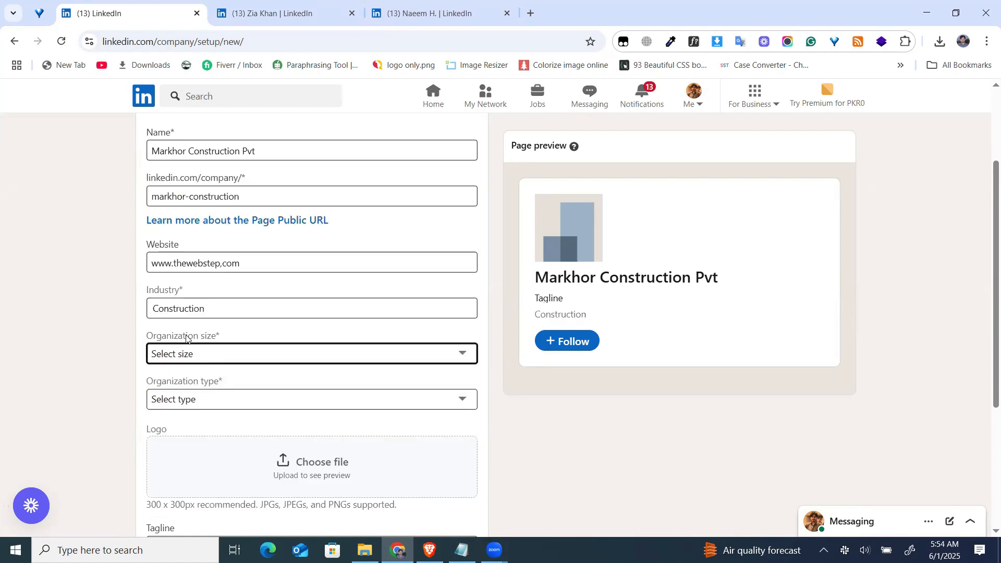
left_click(196, 352)
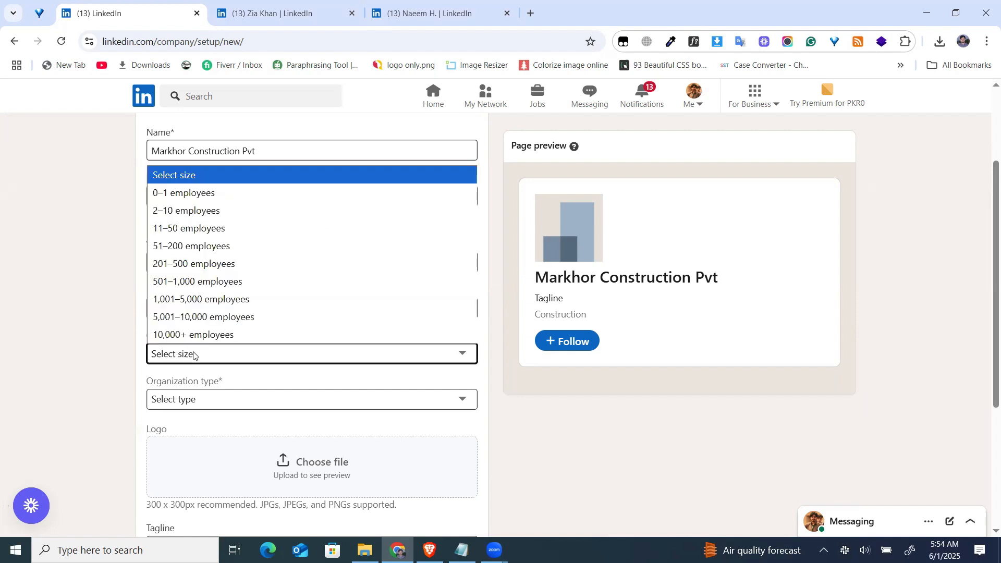
left_click(172, 210)
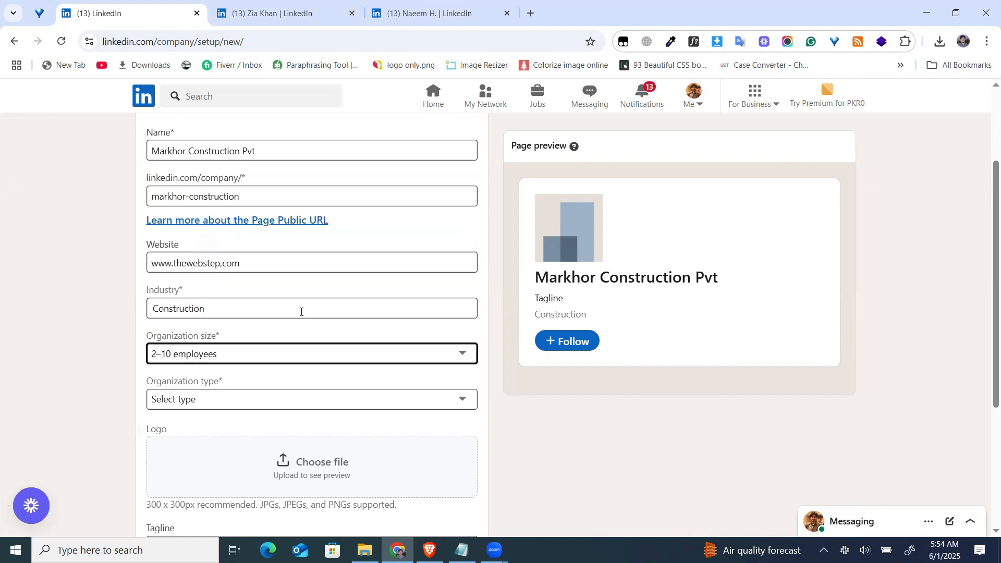
scroll(322, 342, "down", 4)
scroll(310, 340, "up", 1)
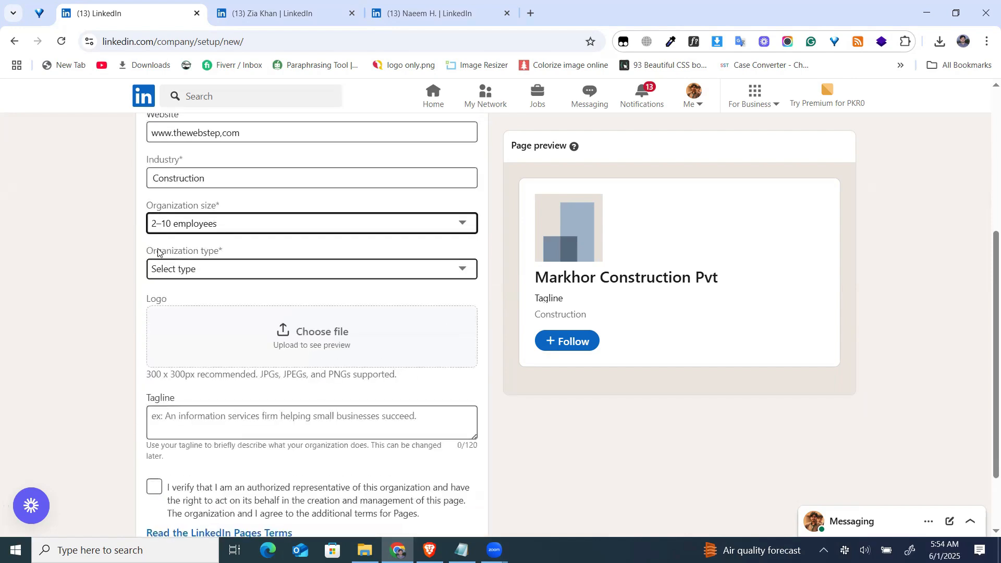
left_click(194, 273)
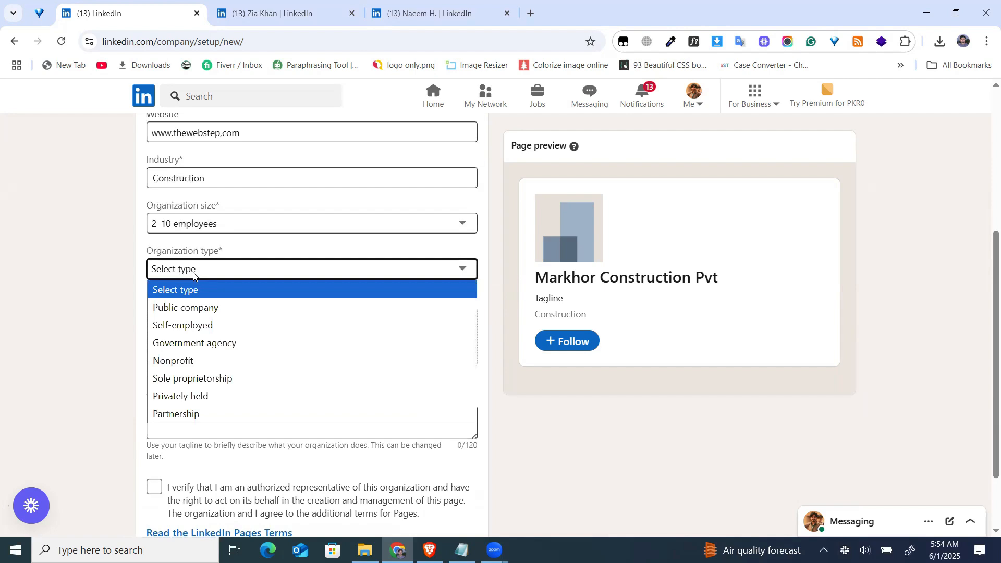
left_click(199, 309)
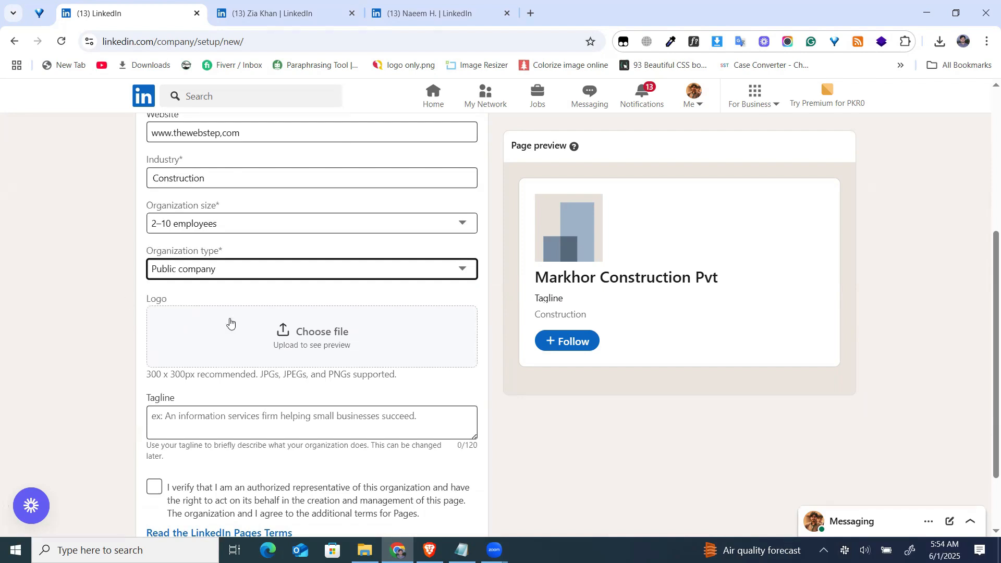
Upload dreamstime-templatsadsadasdsadeb-176019430.jpg from the Downloads folder as the company logo.
left_click(304, 338)
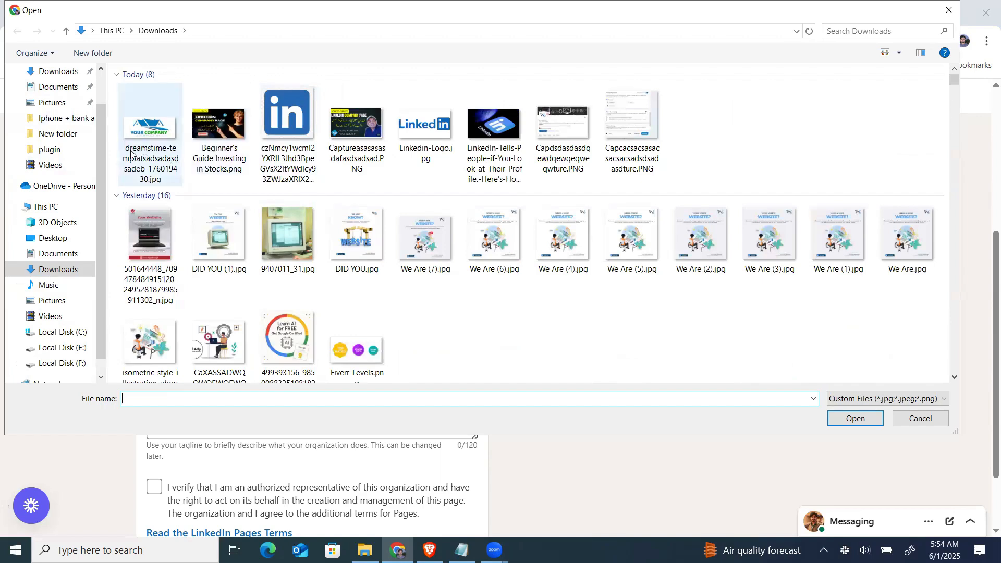
left_click(144, 131)
double_click(144, 131)
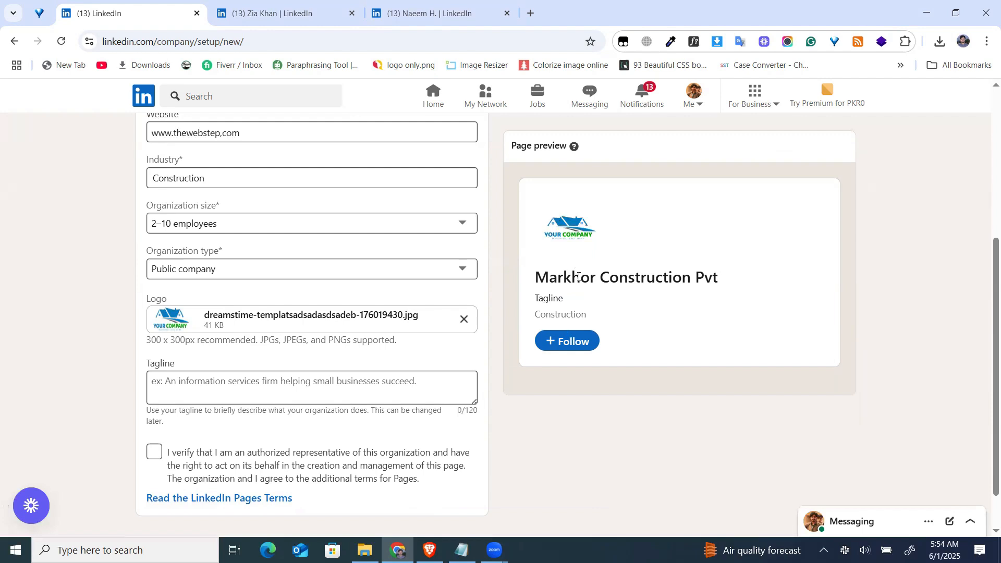
Copy the first About Us sentence in Notepad, from "At Markhor Construction Pvt" through "construction services", into the form's Tagline.
scroll(260, 328, "down", 1)
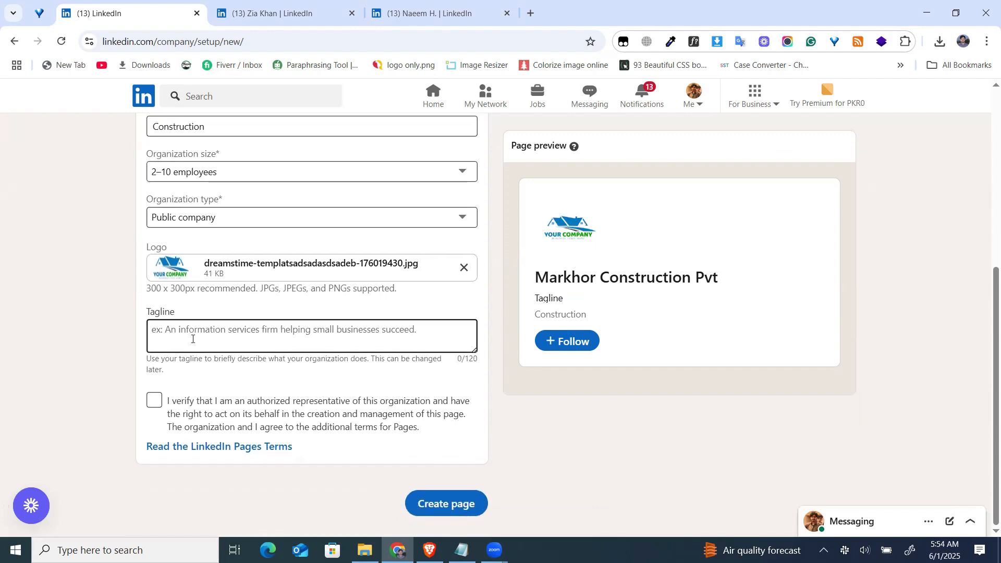
left_click(164, 330)
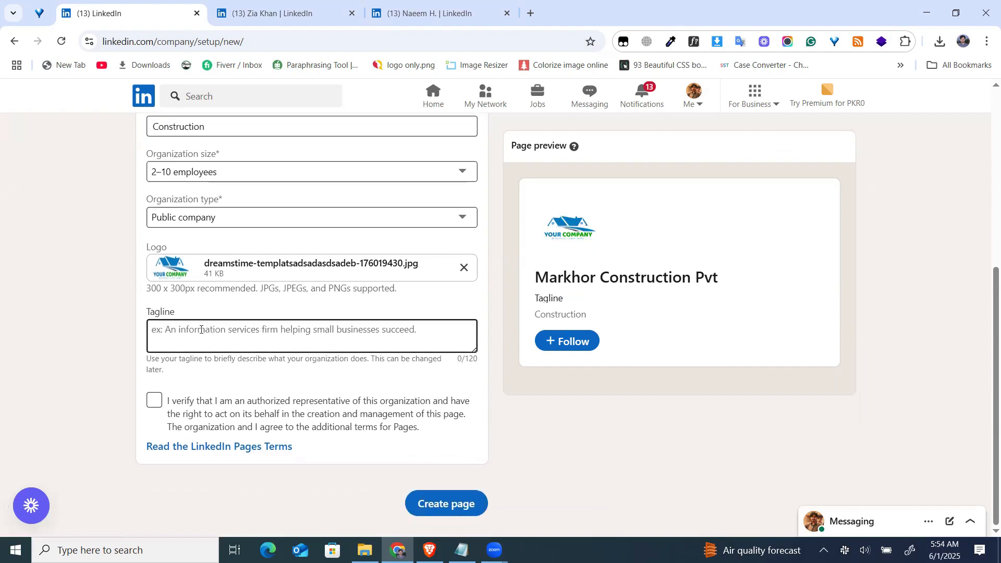
key("alt+Tab")
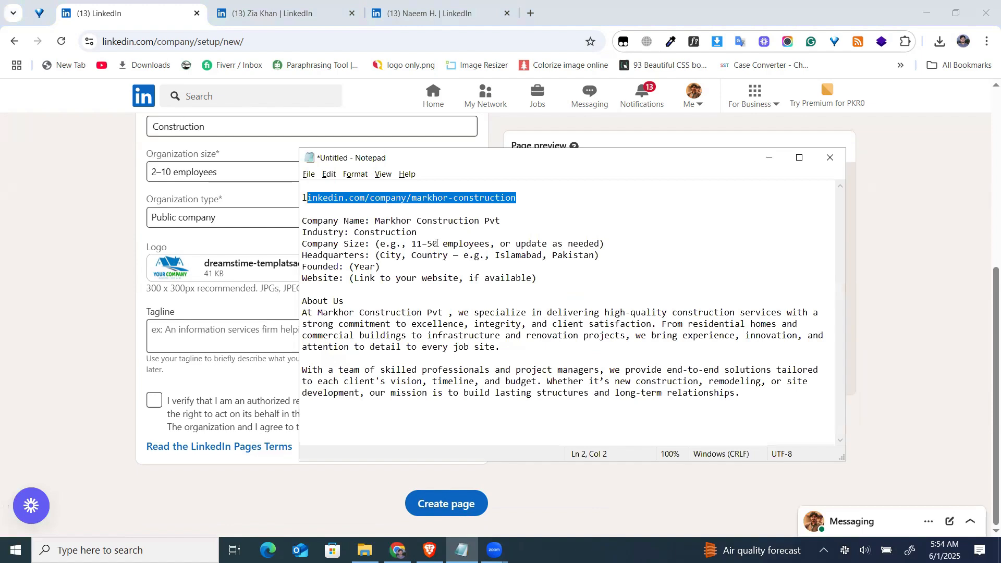
left_click_drag(303, 314, 391, 323)
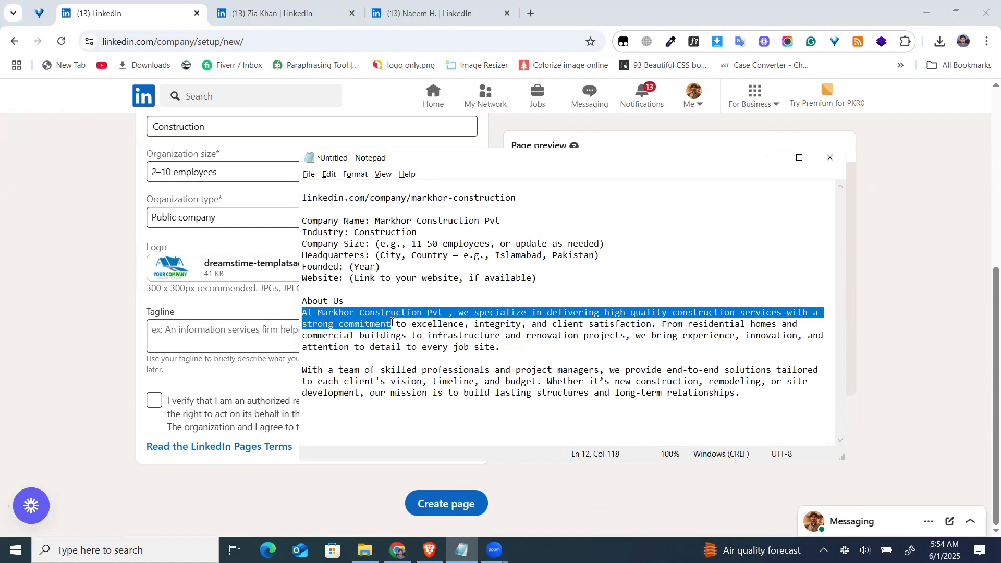
left_click_drag(303, 313, 780, 315)
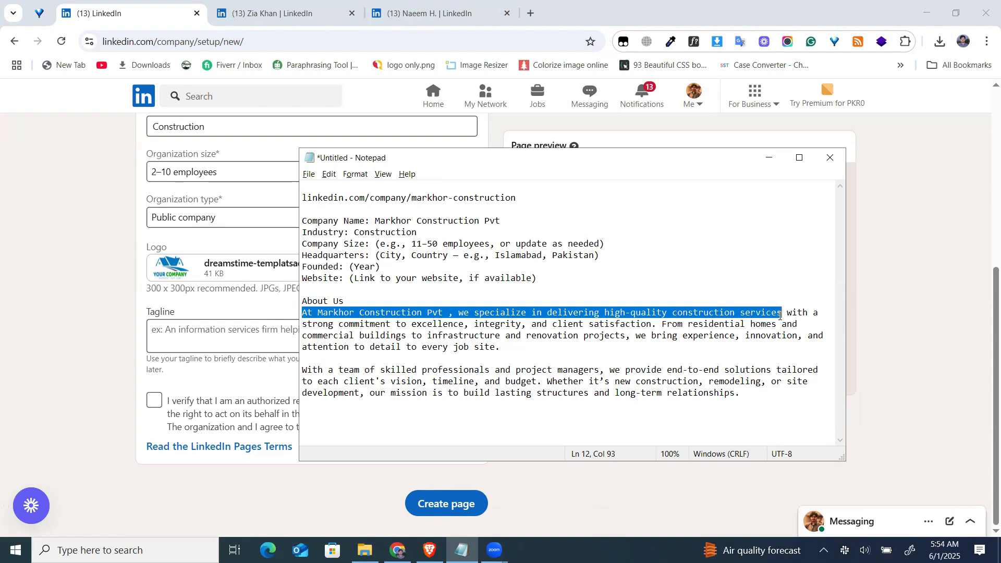
key("ctrl+c")
left_click(173, 335)
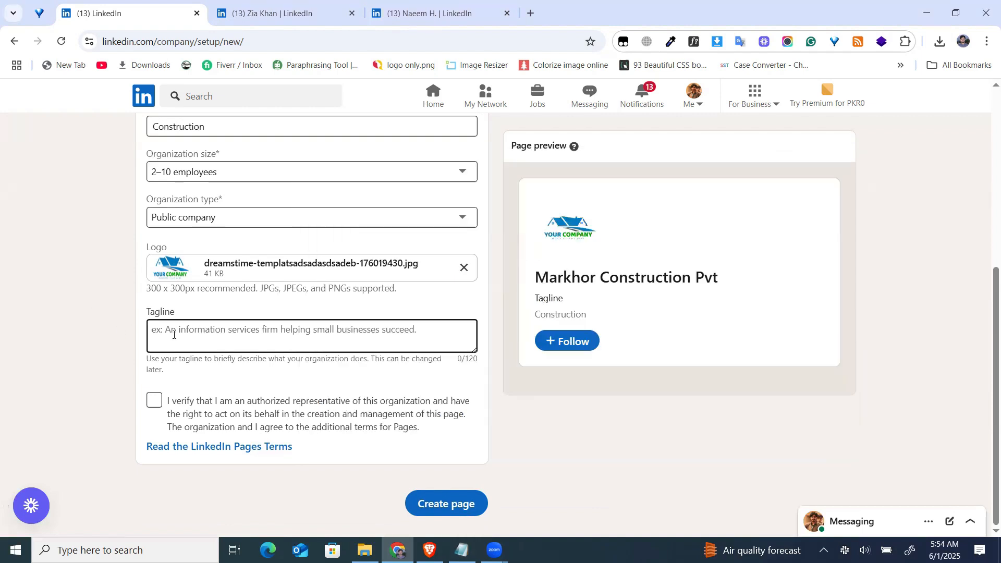
key("ctrl+v")
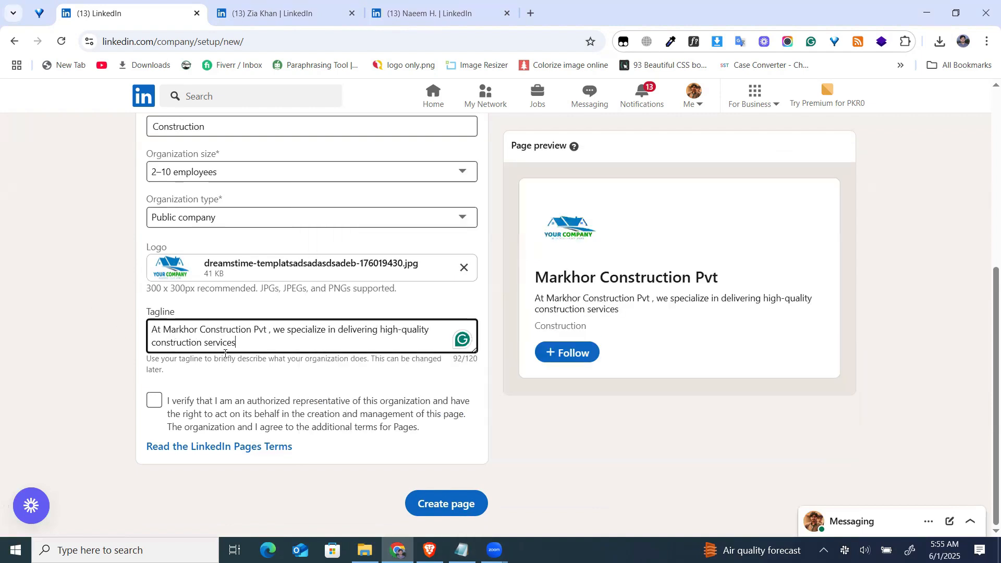
End the tagline with an exclamation mark and remove the stray space before its comma using the suggested correction.
type("!")
left_click(261, 331)
left_click(269, 371)
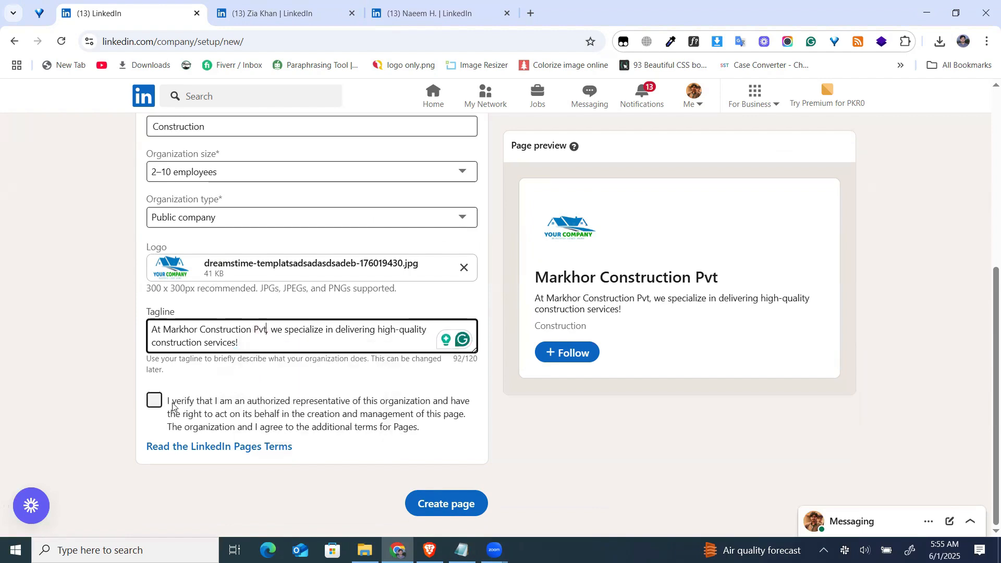
Verify being an authorized representative, review the completed form, and create the company page.
left_click(154, 400)
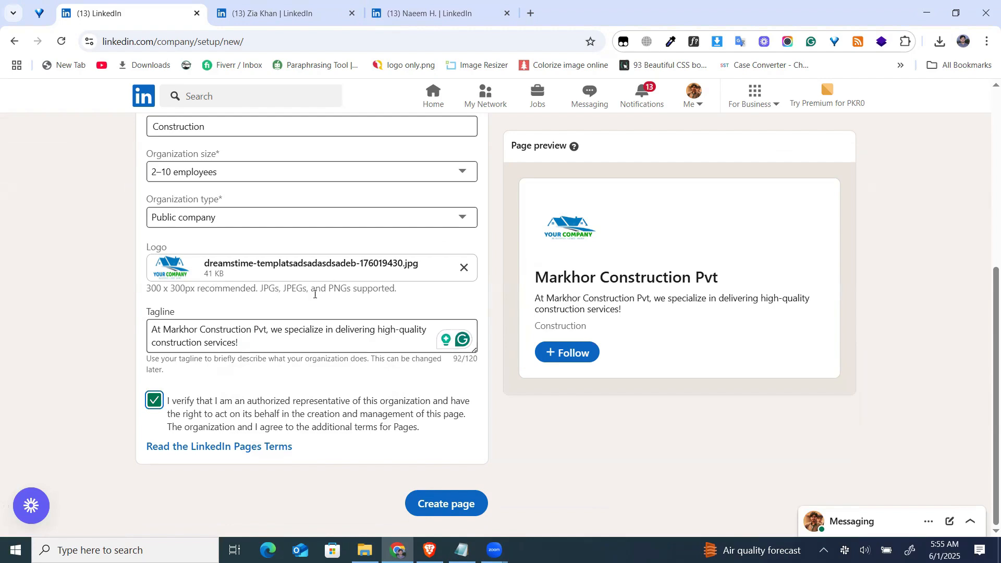
scroll(318, 302, "up", 6)
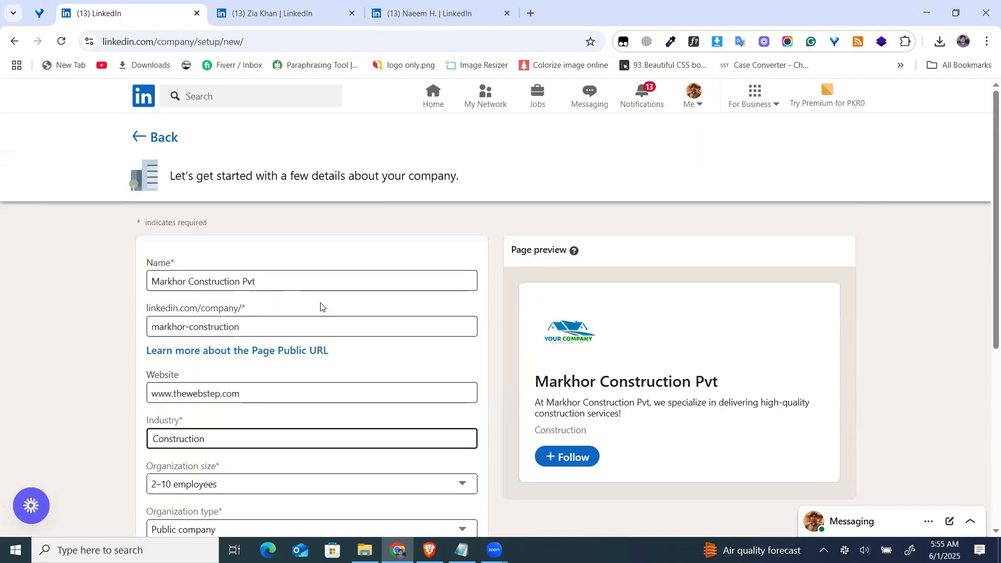
scroll(273, 302, "down", 6)
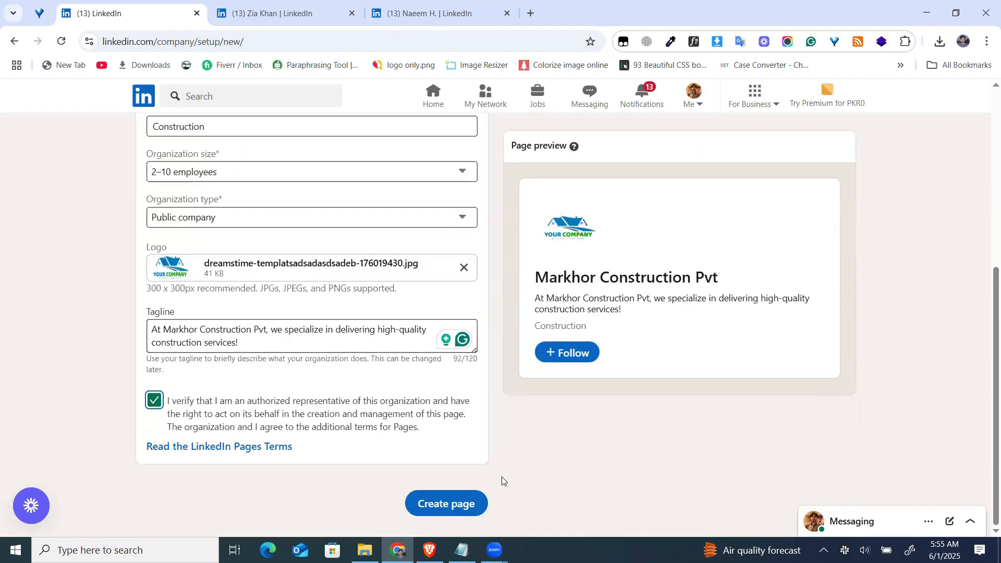
left_click(452, 503)
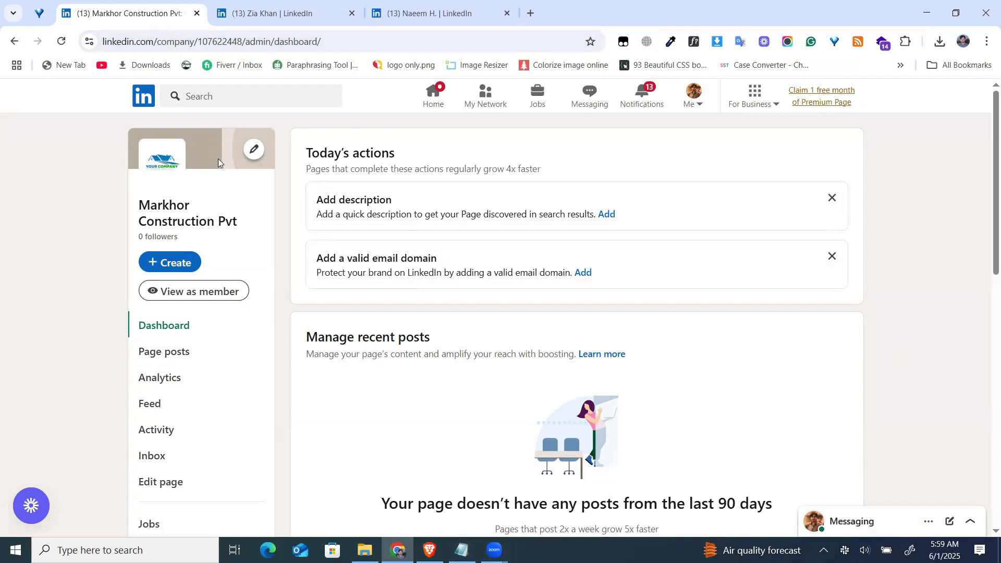
Set the stock photo of a wooden desk with plants as the page's cover image, and view the page as a member.
left_click(251, 151)
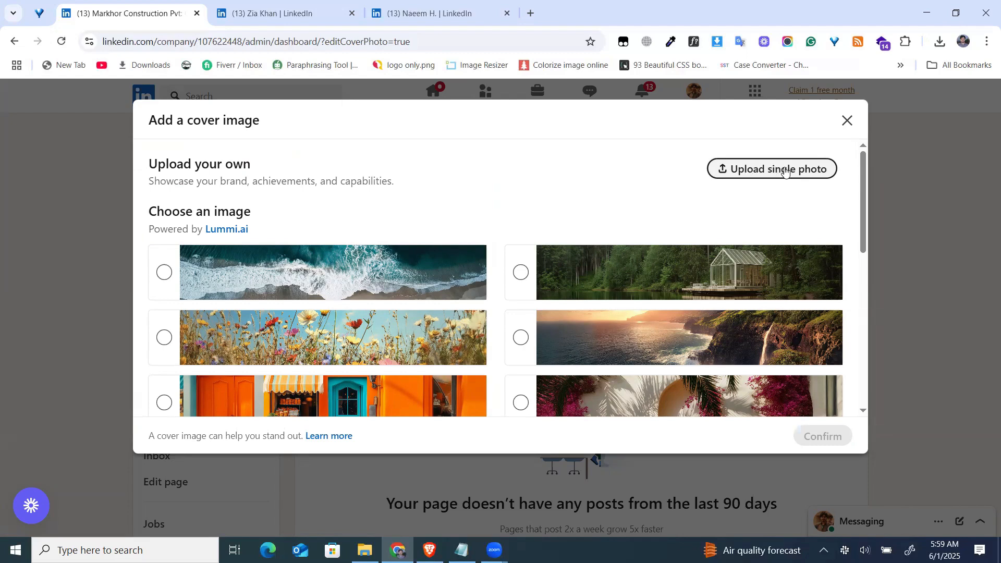
scroll(422, 237, "down", 8)
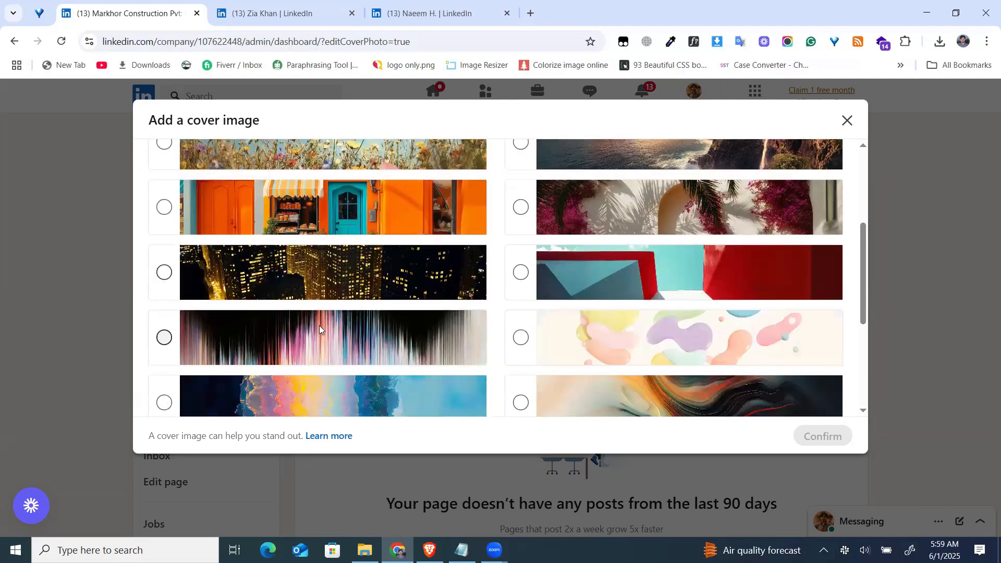
left_click(520, 379)
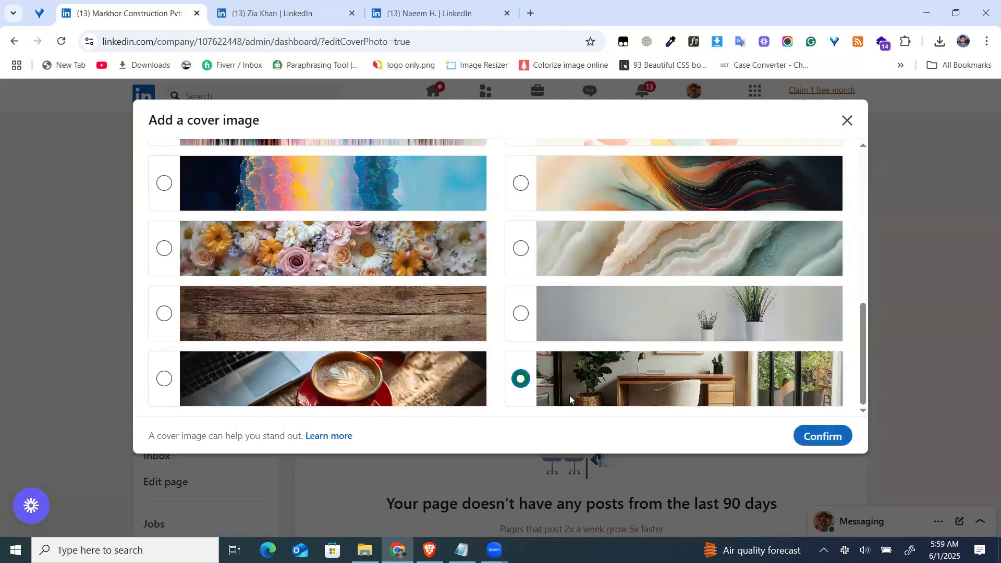
left_click(819, 443)
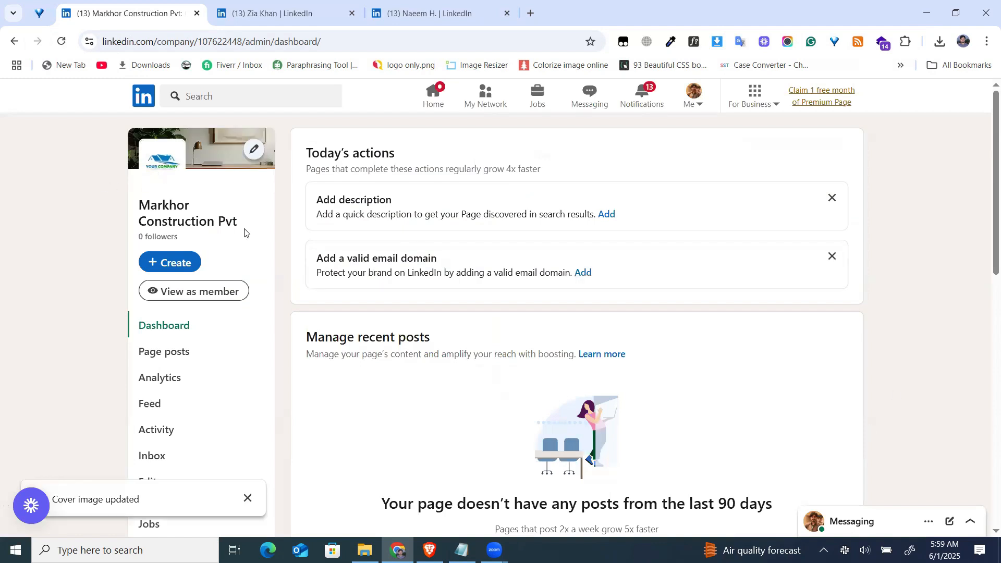
left_click(209, 296)
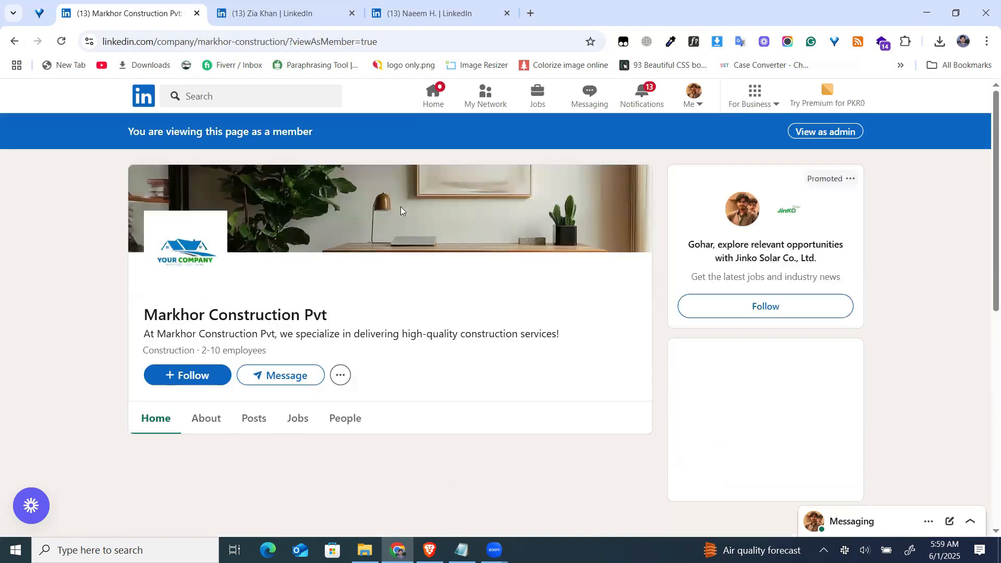
Review the company page's About section as a member, checking the name, tagline, website, industry and company size.
left_click(206, 418)
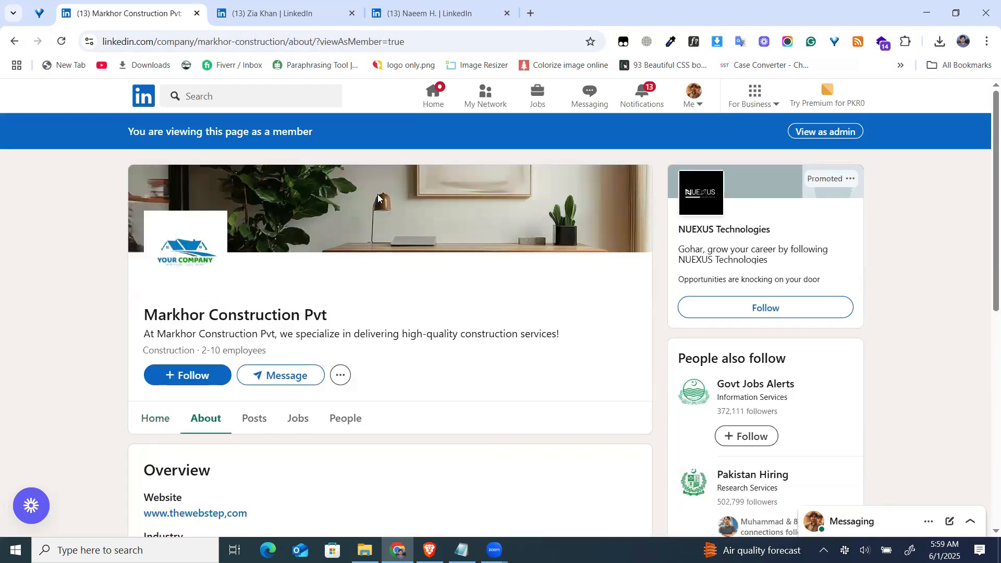
scroll(400, 232, "down", 1)
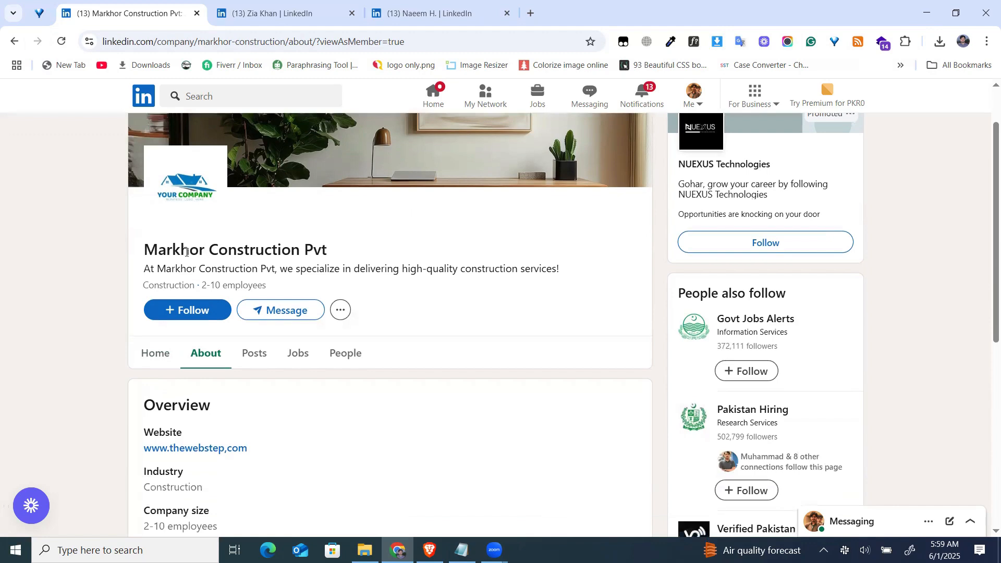
left_click_drag(146, 250, 342, 250)
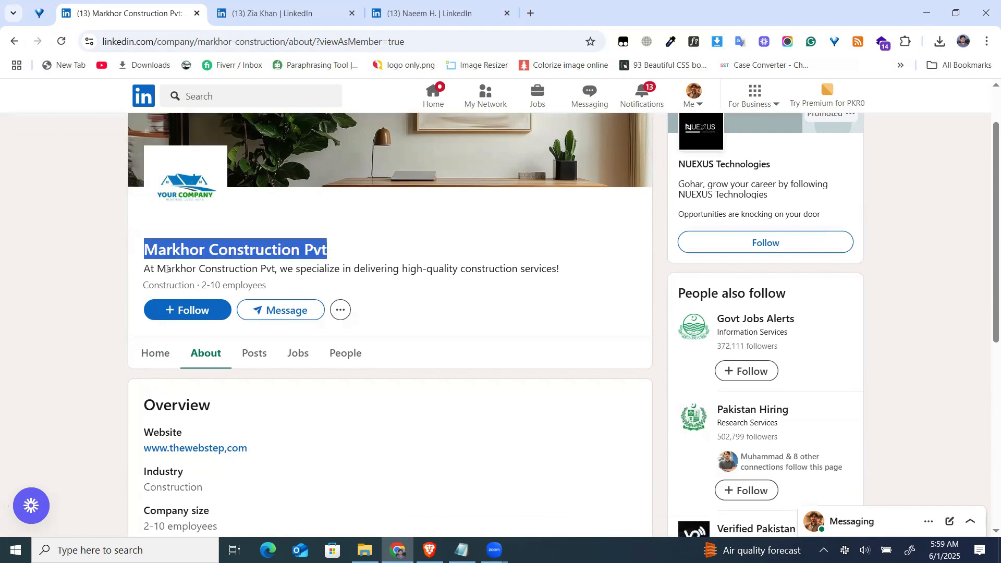
left_click_drag(145, 269, 588, 271)
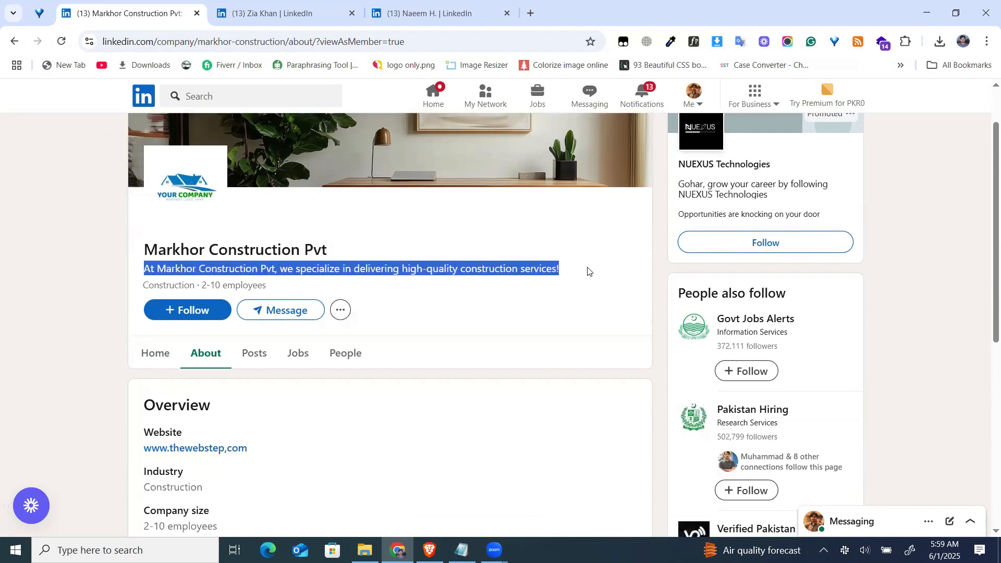
scroll(588, 271, "down", 3)
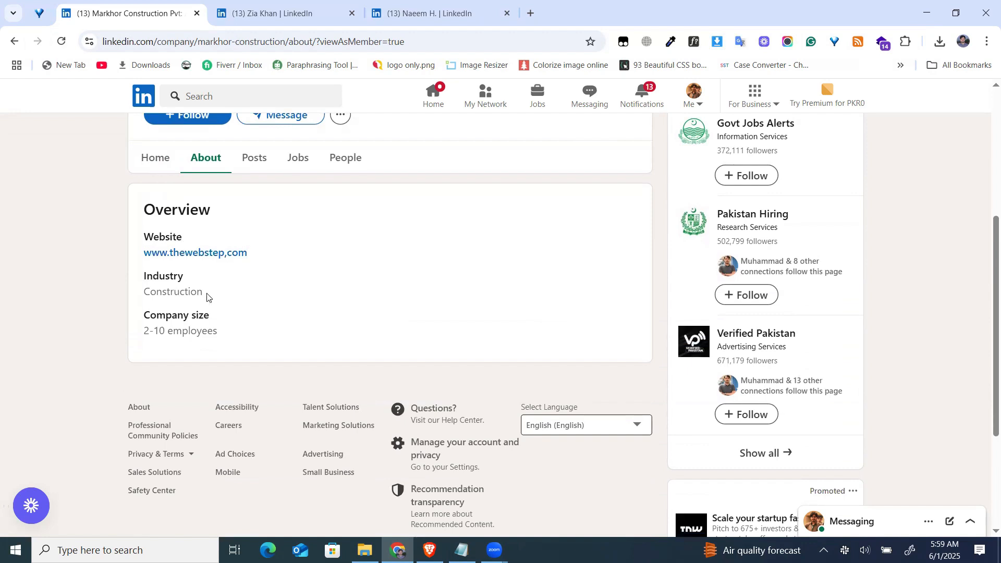
left_click_drag(208, 294, 229, 320)
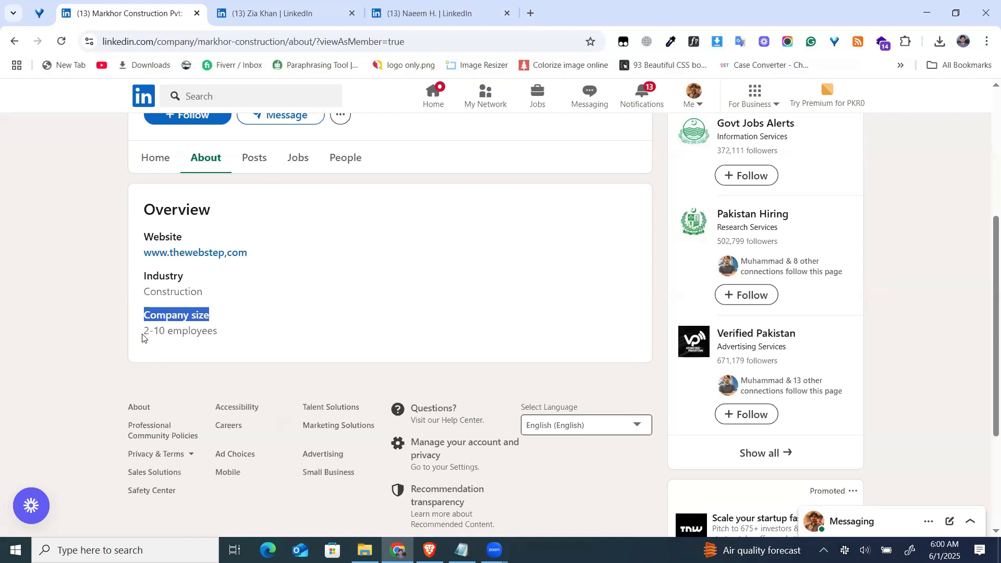
scroll(369, 289, "up", 5)
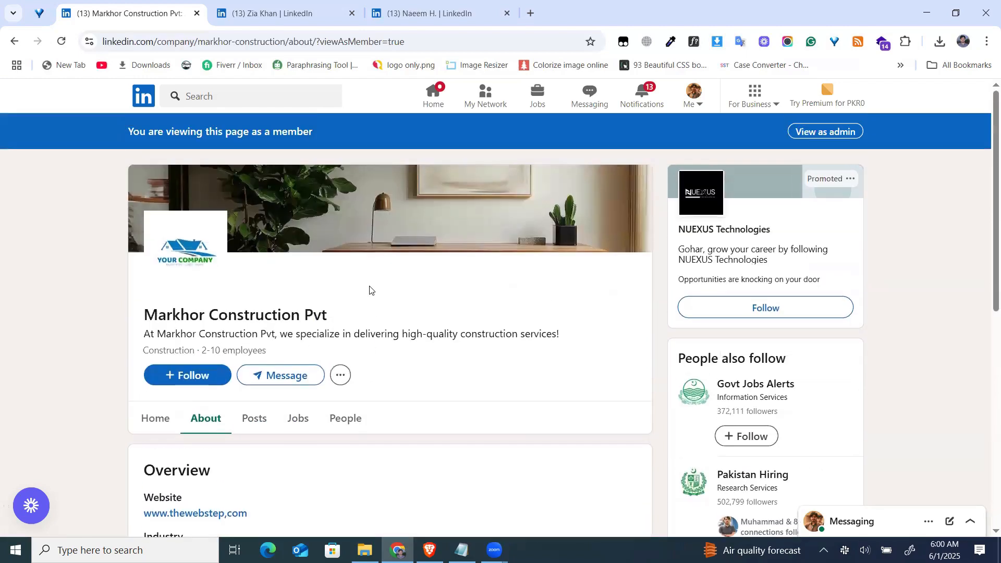